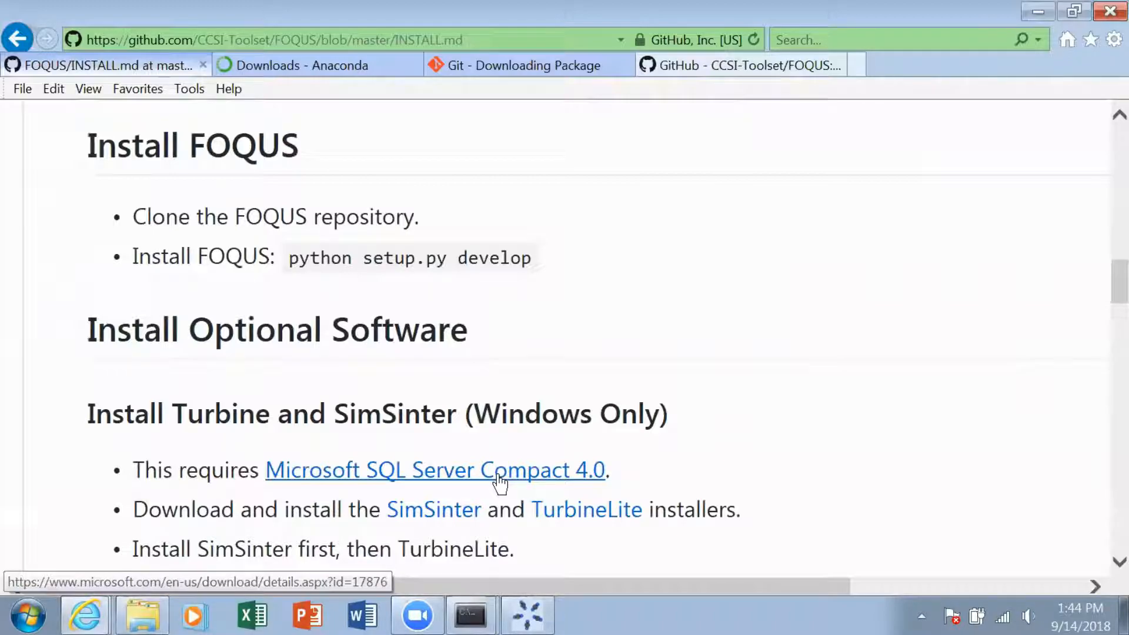
- Switch to the FOQUS window and close it without saving the session
{"action": "scroll", "coordinate": [500, 483], "scroll_direction": "down", "scroll_amount": 5}
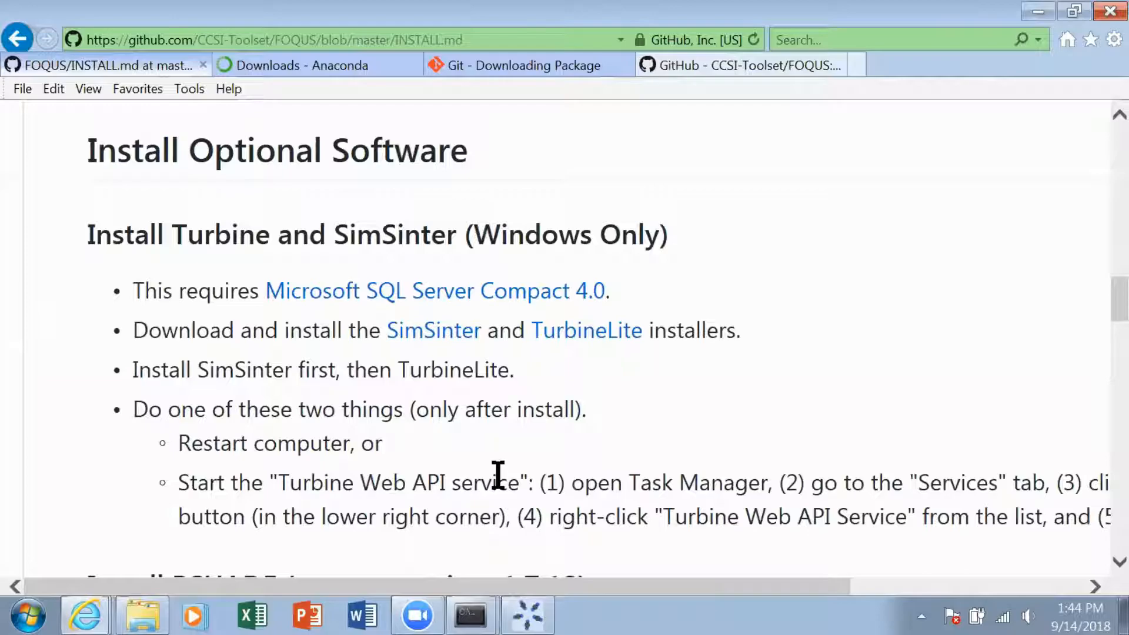
{"action": "key", "text": "alt+Tab"}
{"action": "key", "text": "alt+F4"}
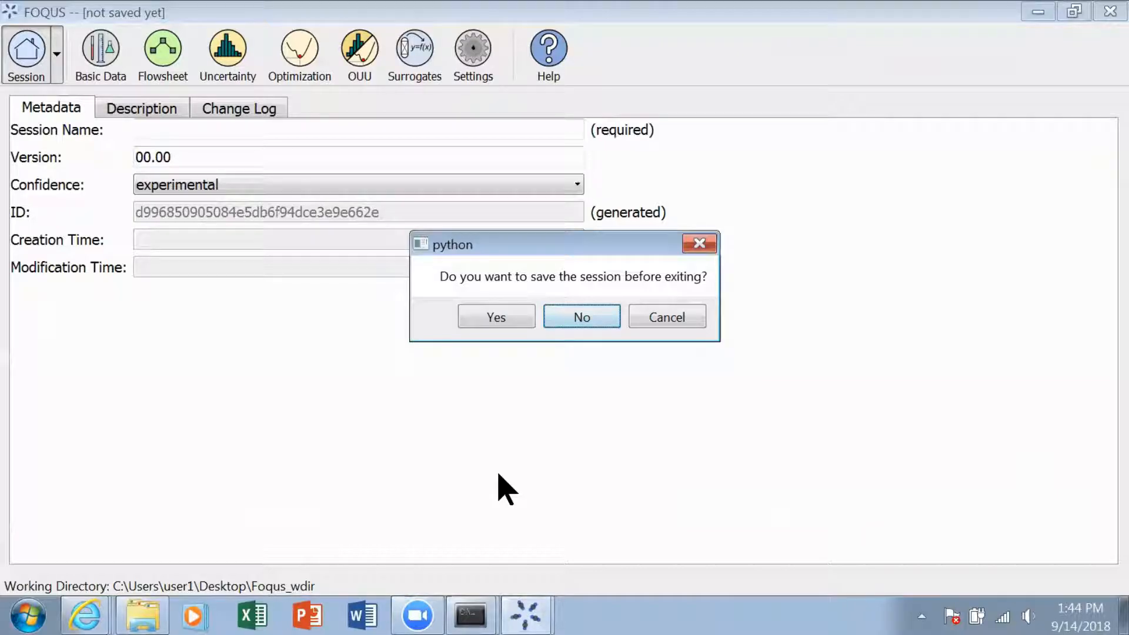
{"action": "left_click", "coordinate": [572, 316]}
{"action": "key", "text": "alt+Tab"}
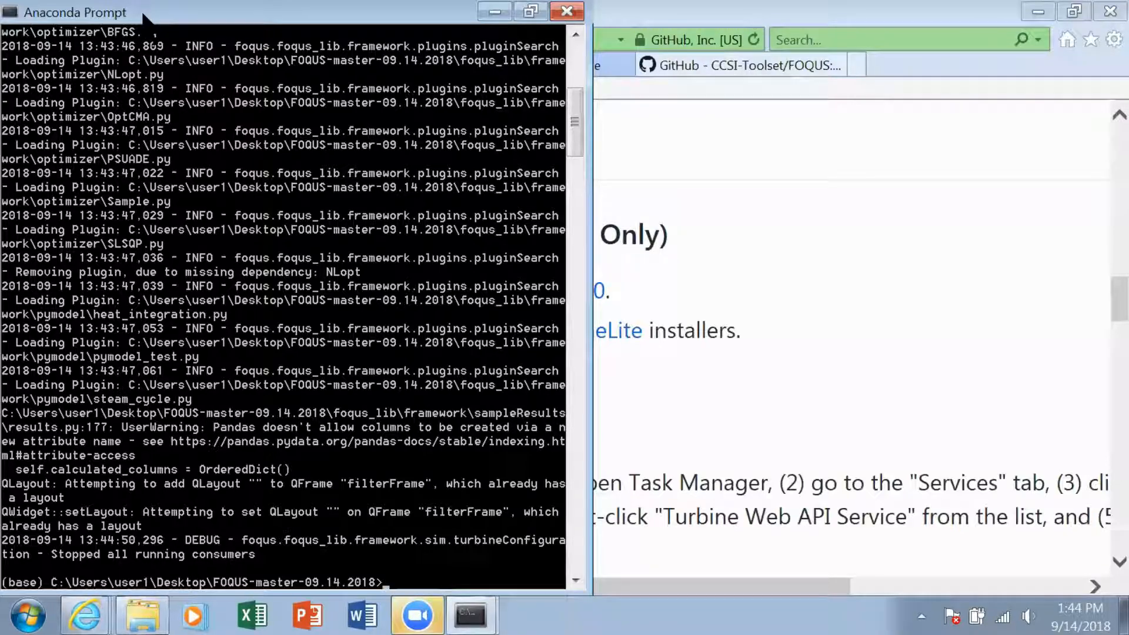
- Return from the Anaconda Prompt to the browser and close the Anaconda and Git download pages
{"action": "key", "text": "super+Right"}
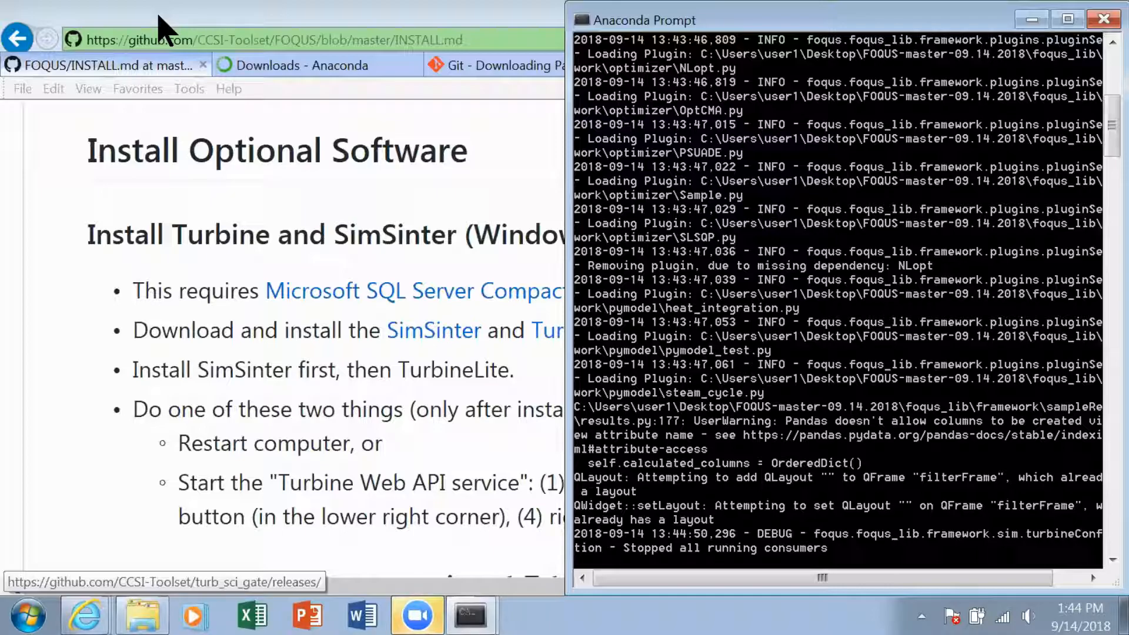
{"action": "key", "text": "super+Left"}
{"action": "left_click", "coordinate": [933, 100]}
{"action": "left_click", "coordinate": [414, 65]}
{"action": "left_click", "coordinate": [414, 65]}
- Open the Microsoft SQL Server Compact 4.0 link from the install instructions in a new tab and switch to it
{"action": "right_click", "coordinate": [407, 289]}
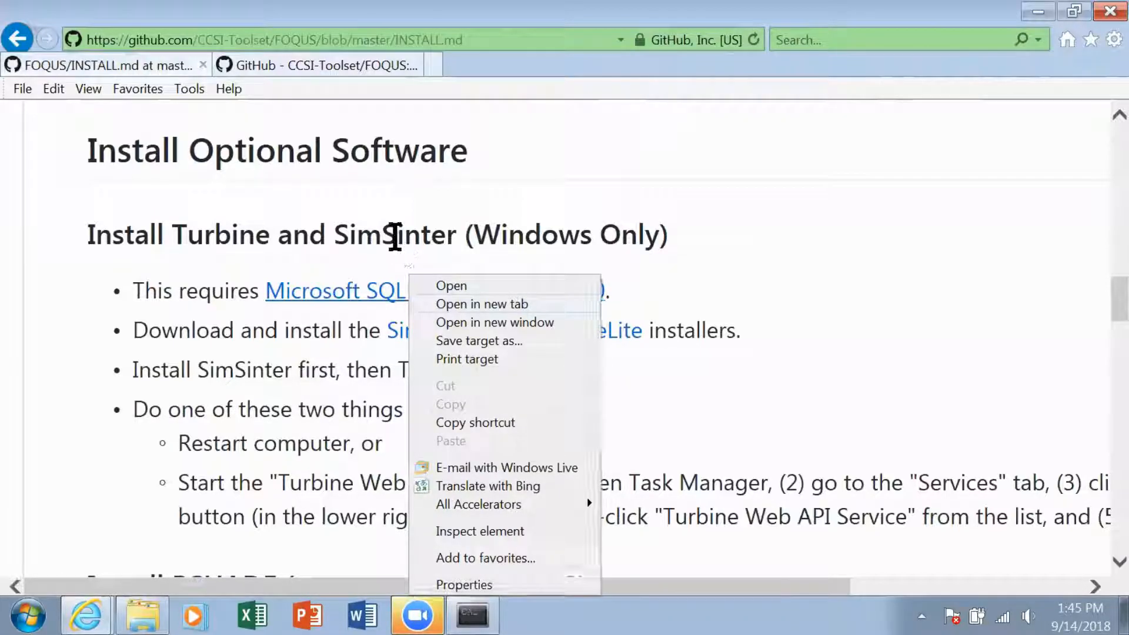
{"action": "left_click", "coordinate": [398, 247]}
{"action": "right_click", "coordinate": [436, 301]}
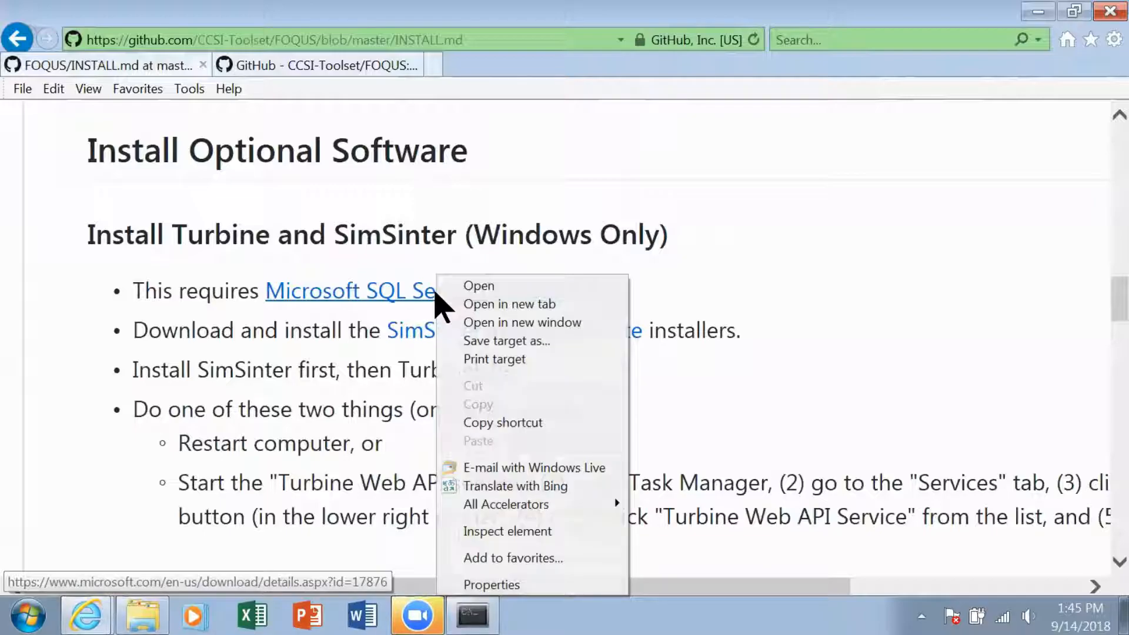
{"action": "key", "text": "Down"}
{"action": "key", "text": "Down"}
{"action": "key", "text": "Return"}
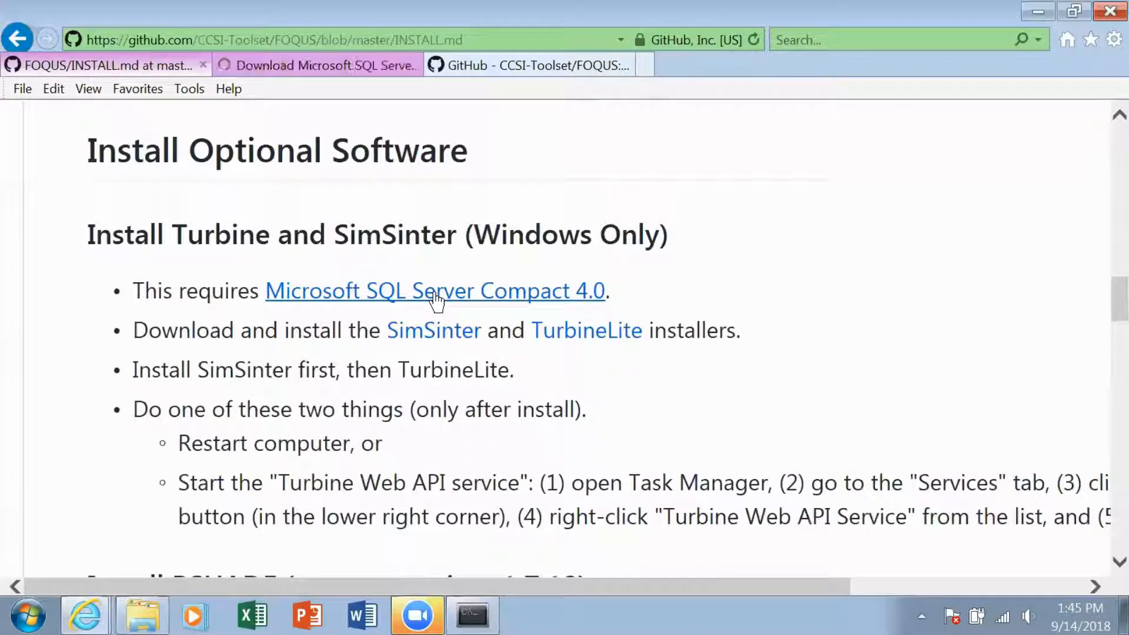
{"action": "key", "text": "ctrl+Tab"}
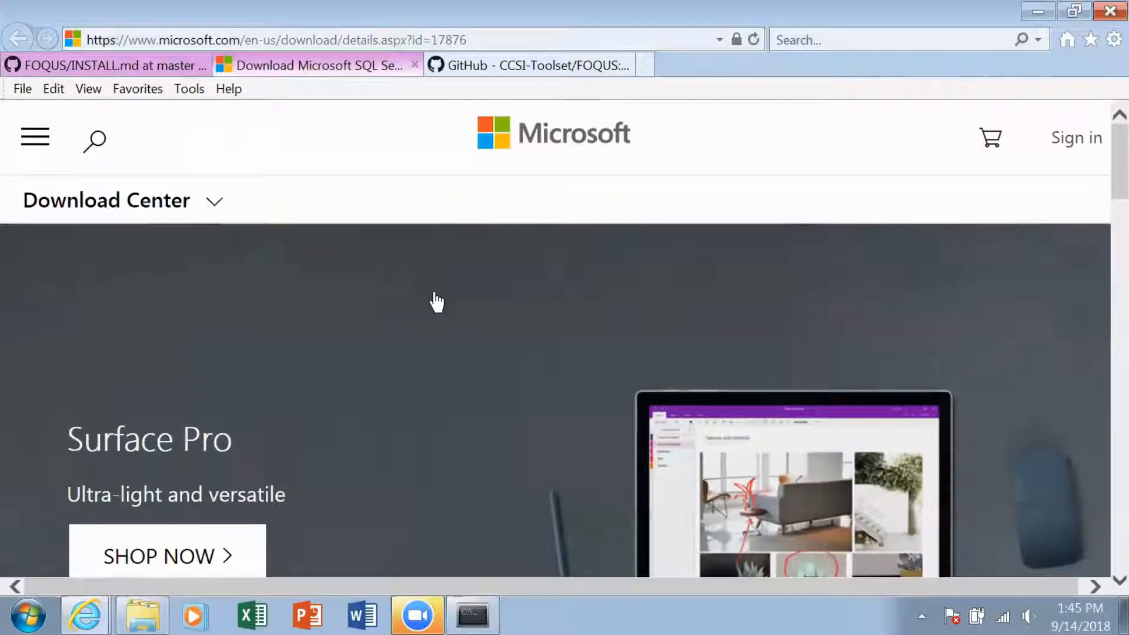
- Request the Microsoft SQL Server Compact 4.0 download, choosing the file SSCERuntime_x64-ENU.exe
{"action": "scroll", "coordinate": [435, 302], "scroll_direction": "down", "scroll_amount": 5}
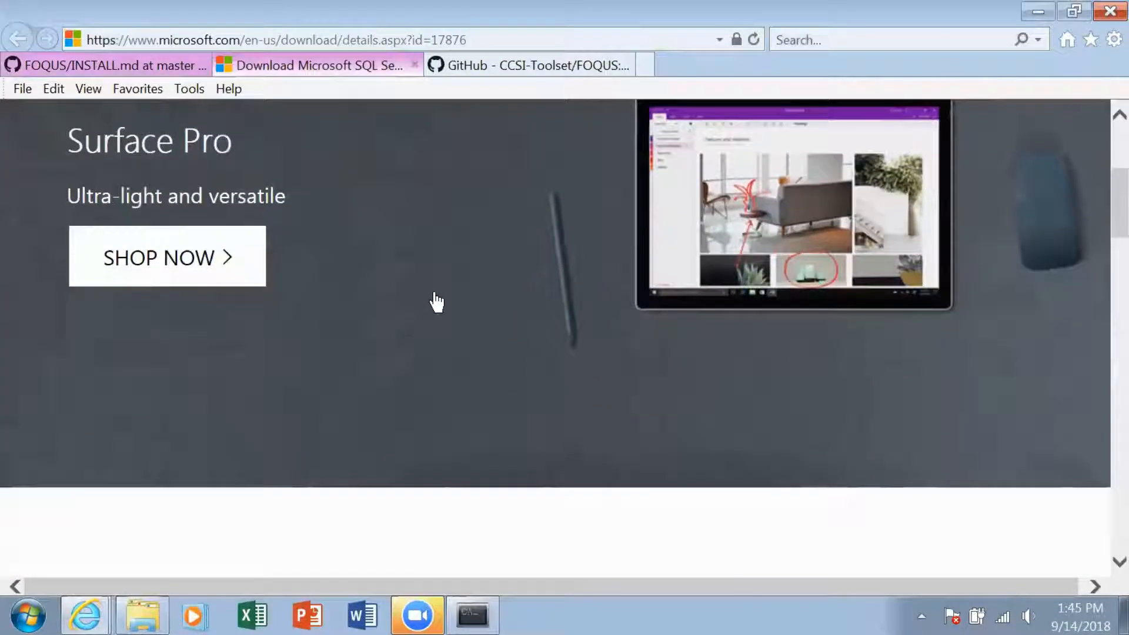
{"action": "scroll", "coordinate": [433, 301], "scroll_direction": "down", "scroll_amount": 7}
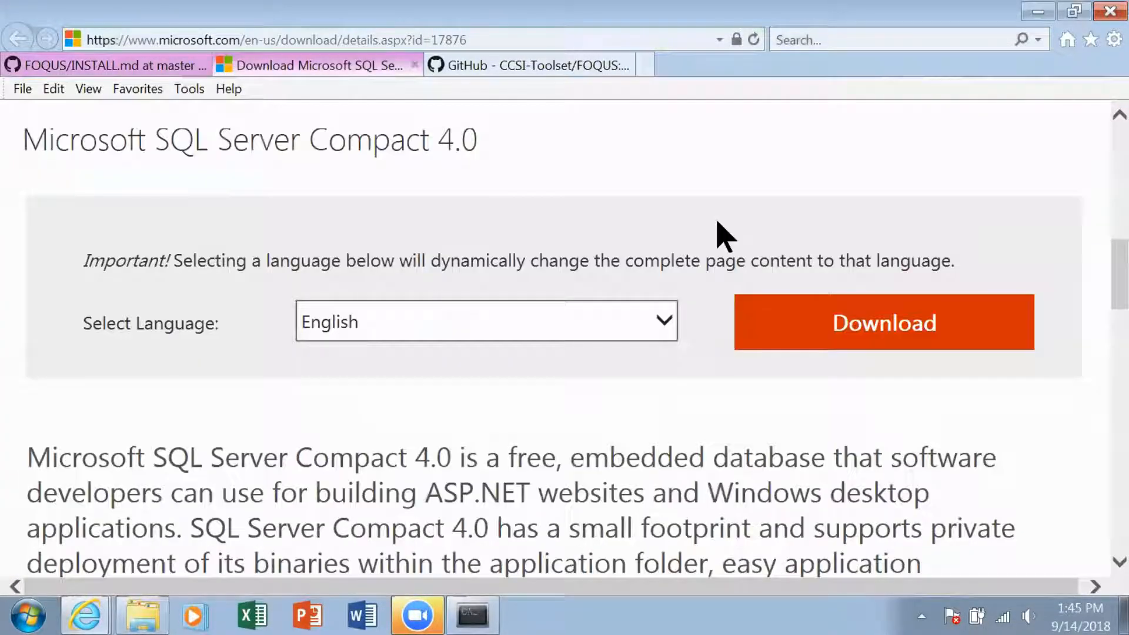
{"action": "left_click", "coordinate": [790, 323]}
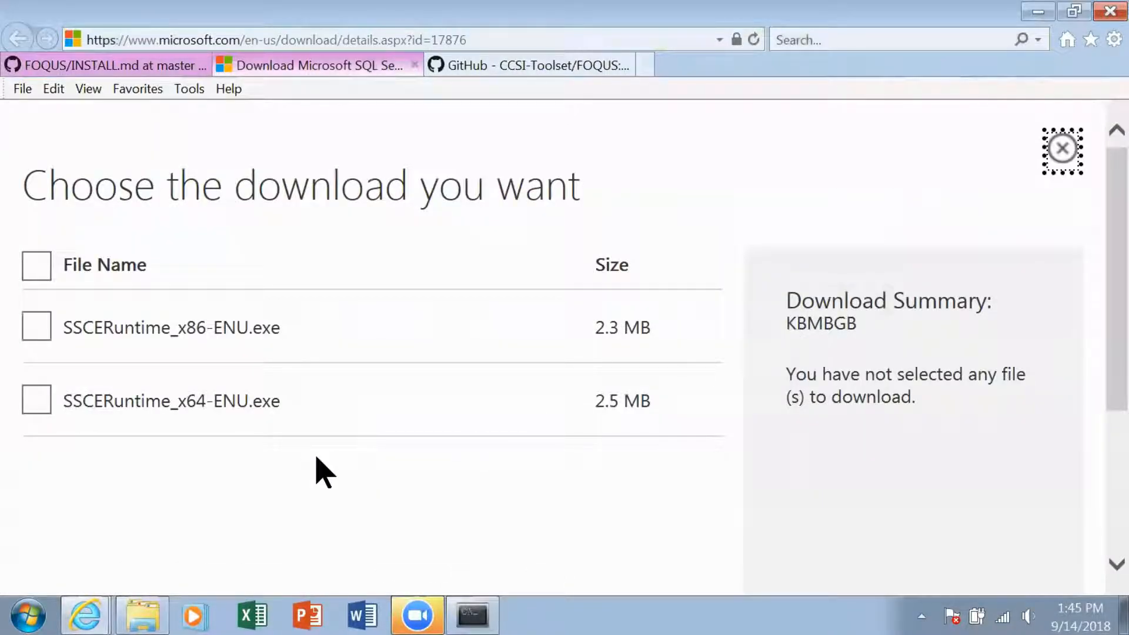
{"action": "left_click", "coordinate": [39, 406]}
{"action": "scroll", "coordinate": [349, 501], "scroll_direction": "down", "scroll_amount": 4}
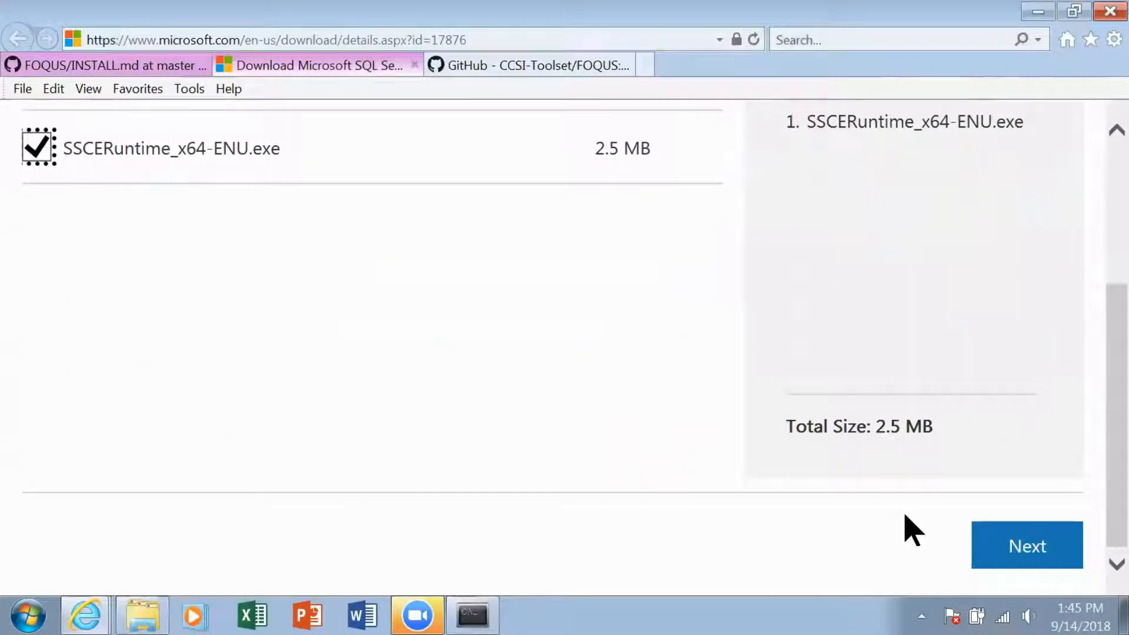
{"action": "left_click", "coordinate": [1002, 541]}
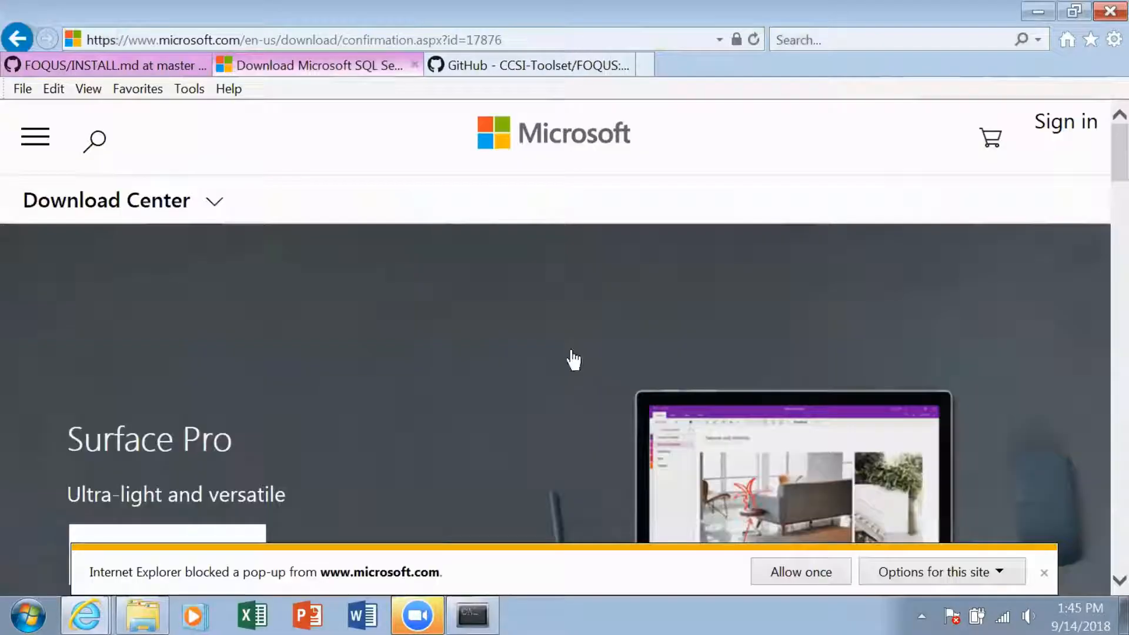
{"action": "scroll", "coordinate": [573, 360], "scroll_direction": "down", "scroll_amount": 4}
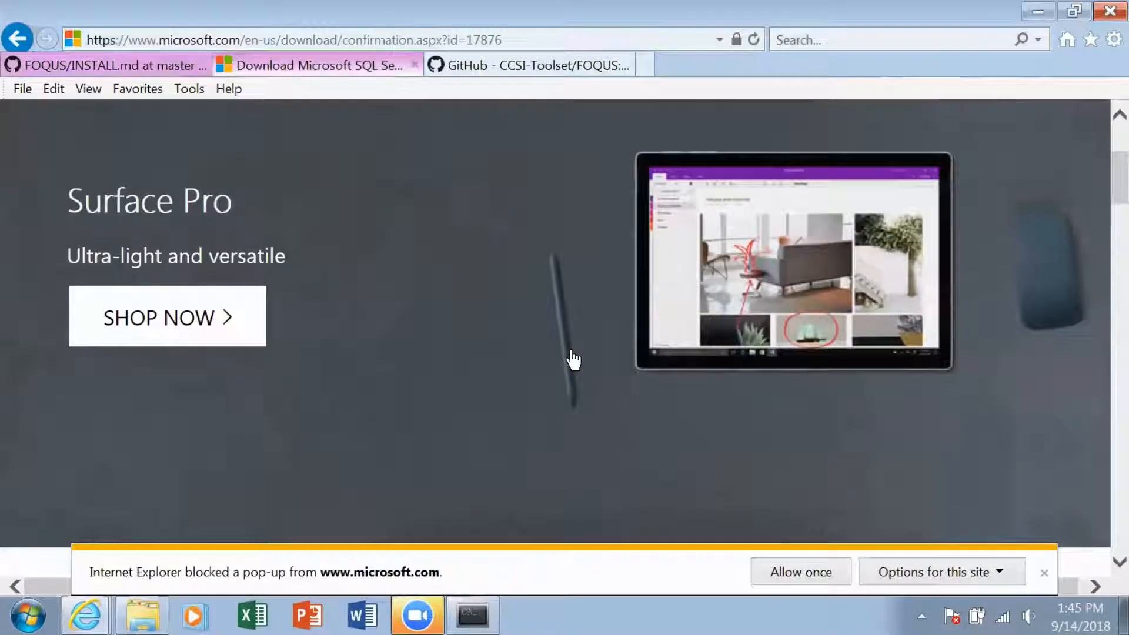
{"action": "left_click", "coordinate": [789, 575]}
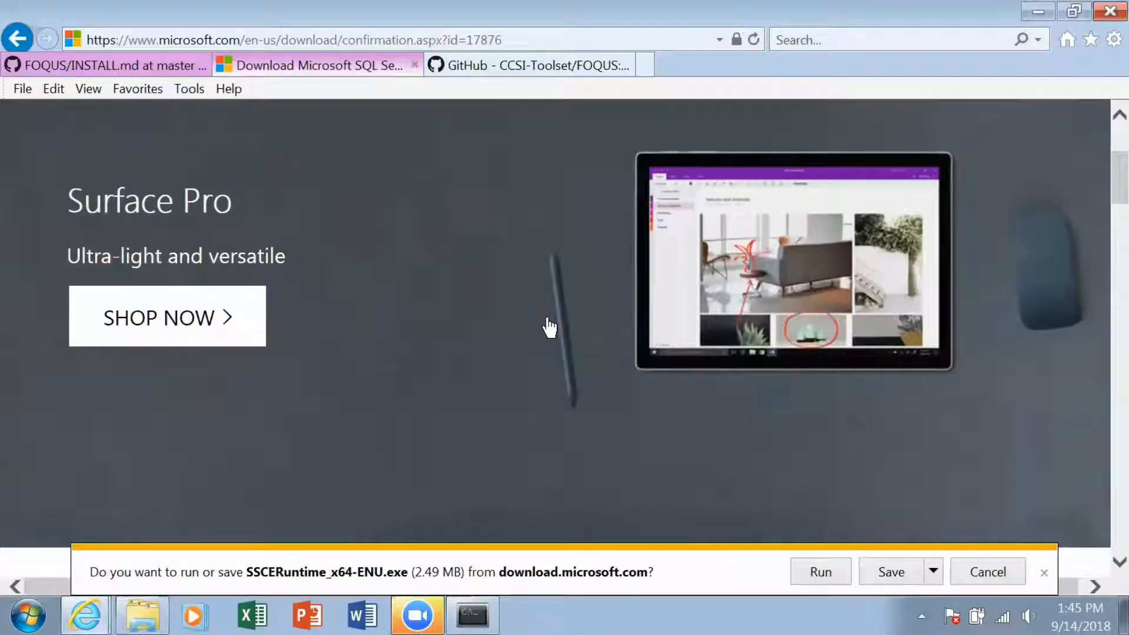
{"action": "scroll", "coordinate": [497, 320], "scroll_direction": "up", "scroll_amount": 1}
{"action": "scroll", "coordinate": [497, 320], "scroll_direction": "down", "scroll_amount": 3}
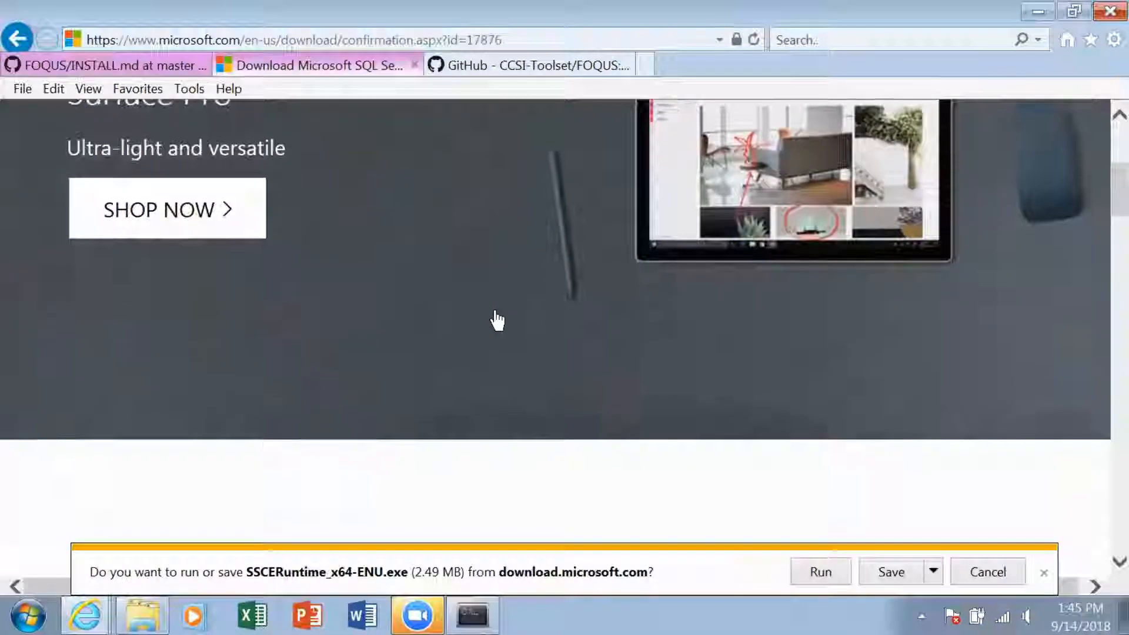
{"action": "left_click", "coordinate": [822, 582]}
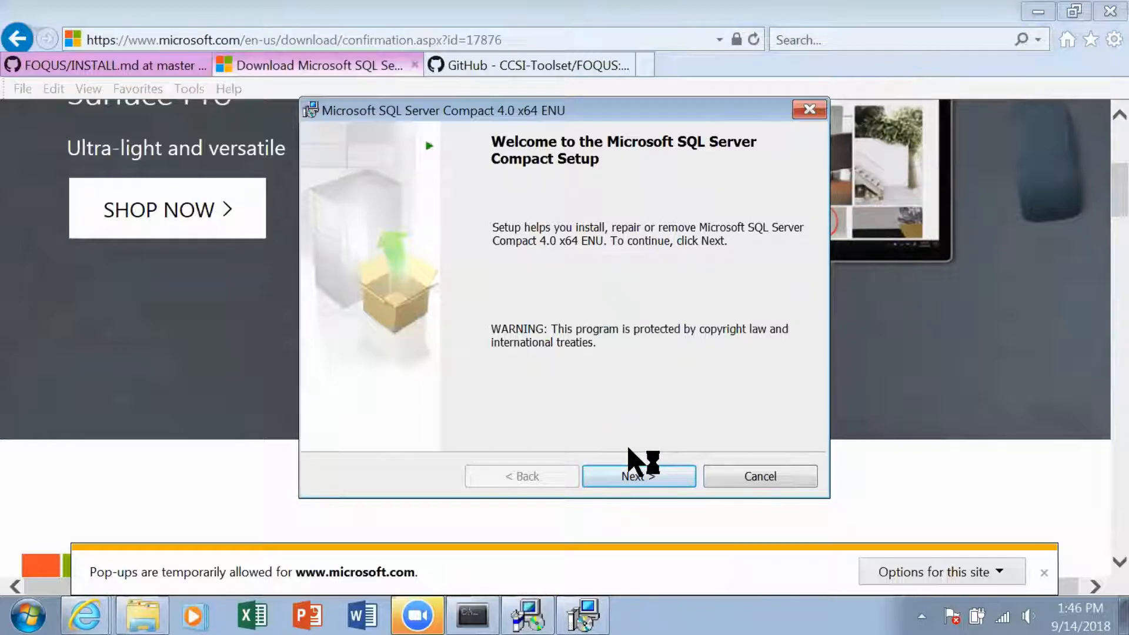
- Accept the license terms, install Microsoft SQL Server Compact 4.0 x64 in the default path and finish the setup
{"action": "left_click", "coordinate": [634, 476]}
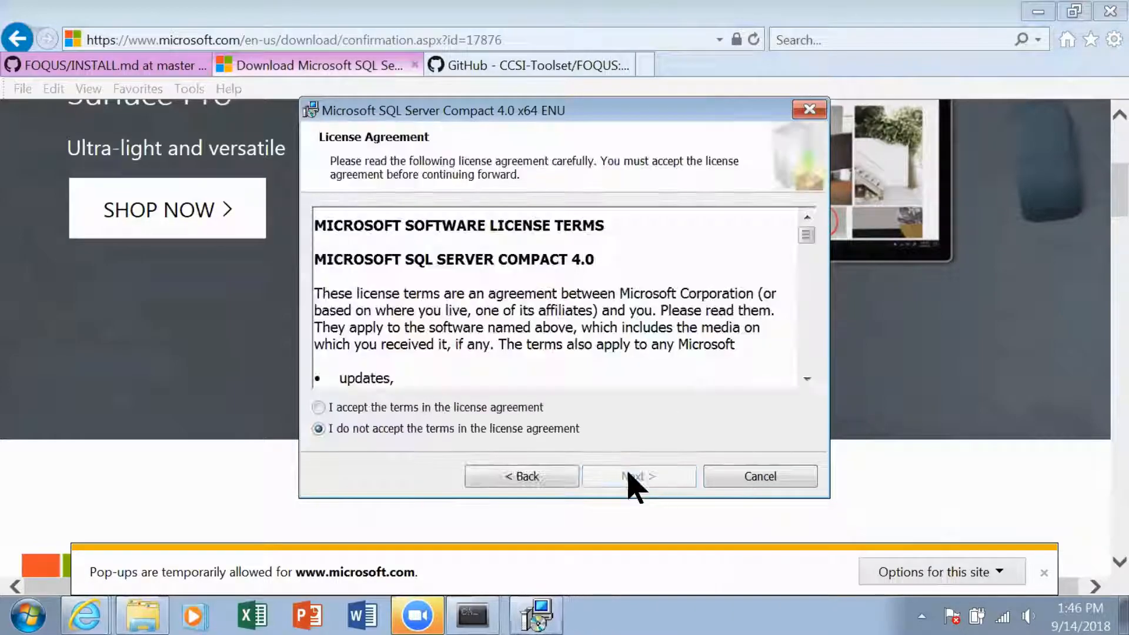
{"action": "left_click", "coordinate": [318, 407]}
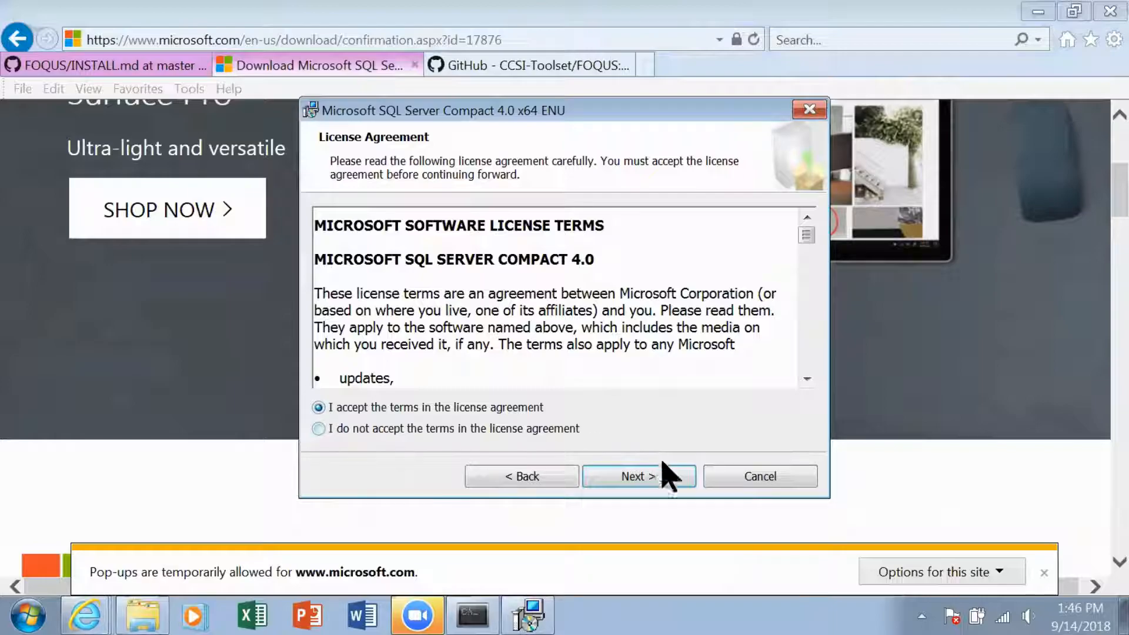
{"action": "left_click", "coordinate": [655, 478]}
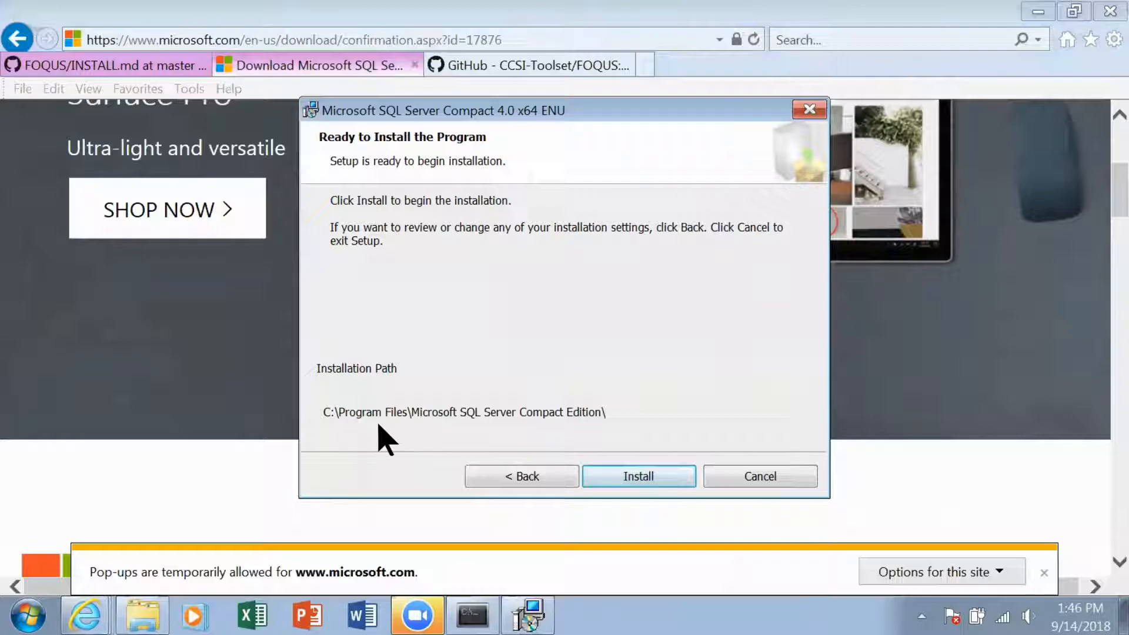
{"action": "left_click", "coordinate": [658, 477]}
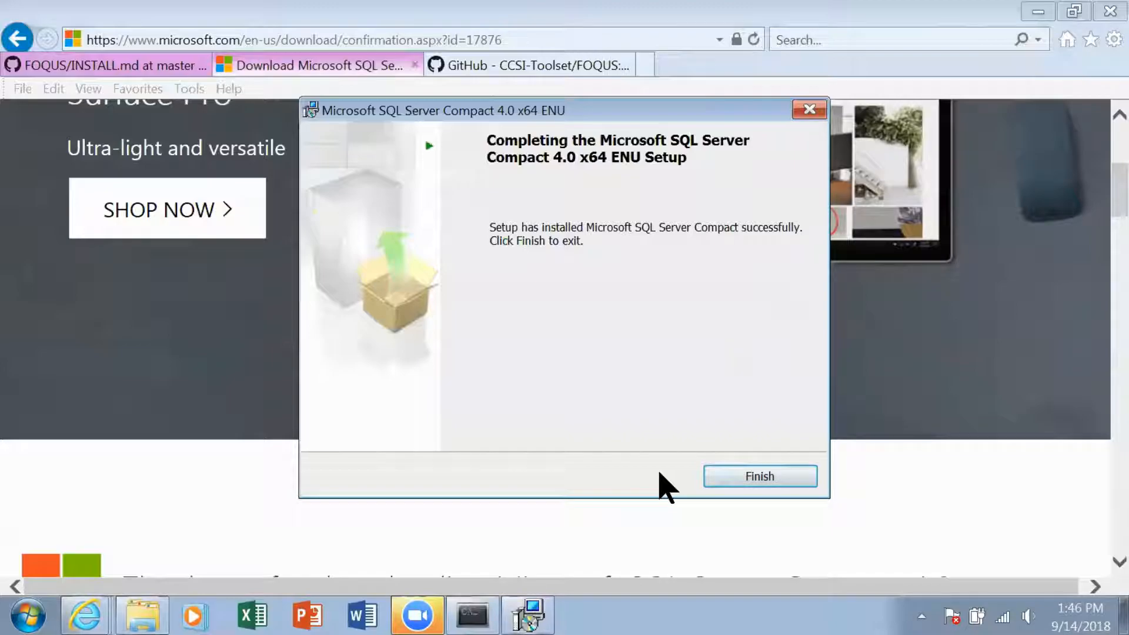
{"action": "left_click", "coordinate": [742, 476]}
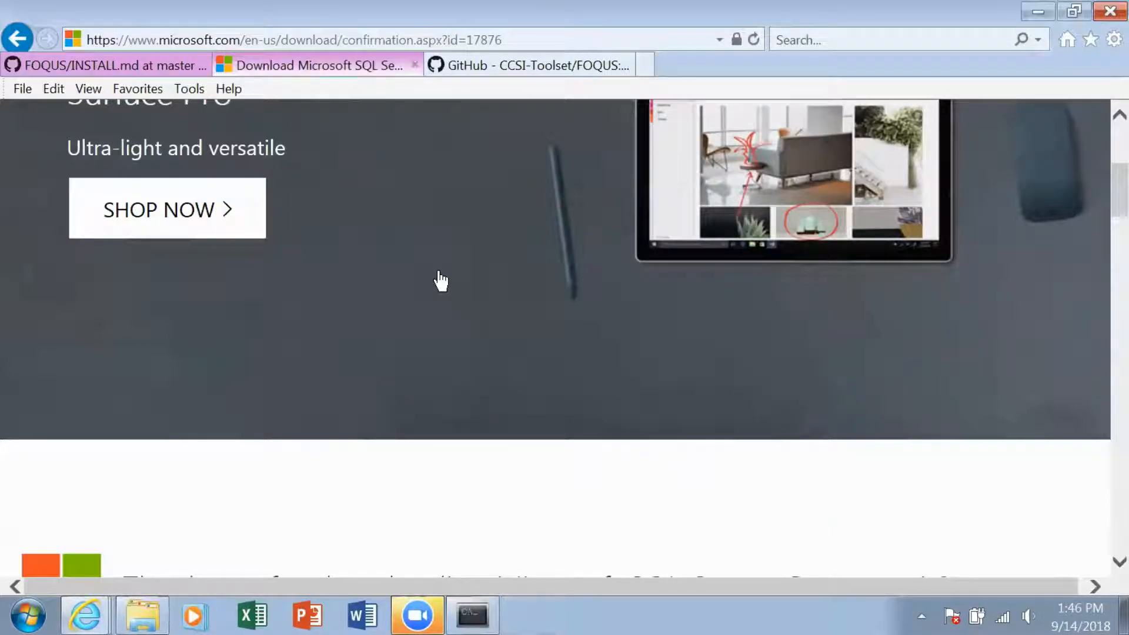
- Return to the FOQUS install instructions, open the SimSinter link in a new tab and switch to its releases page
{"action": "scroll", "coordinate": [441, 281], "scroll_direction": "down", "scroll_amount": 10}
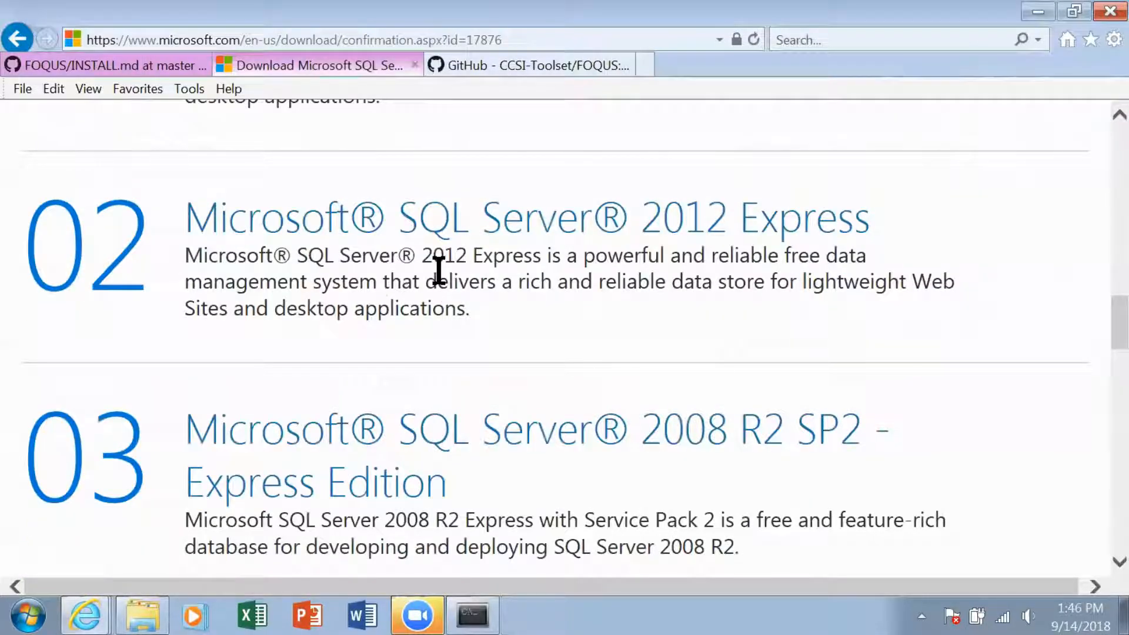
{"action": "scroll", "coordinate": [439, 271], "scroll_direction": "up", "scroll_amount": 10}
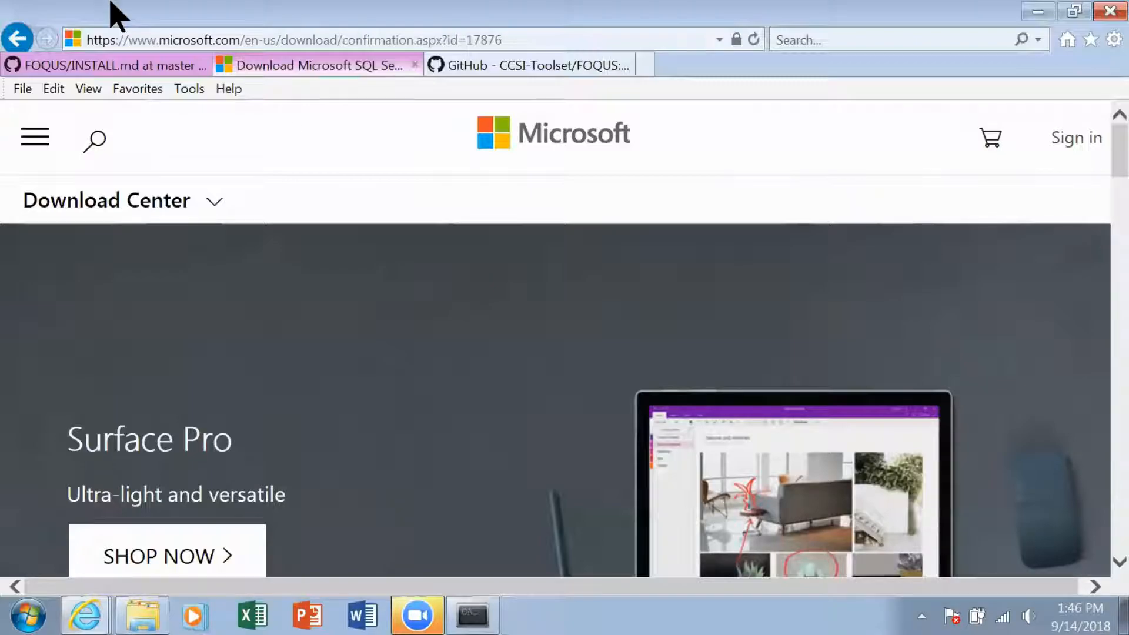
{"action": "left_click", "coordinate": [62, 68]}
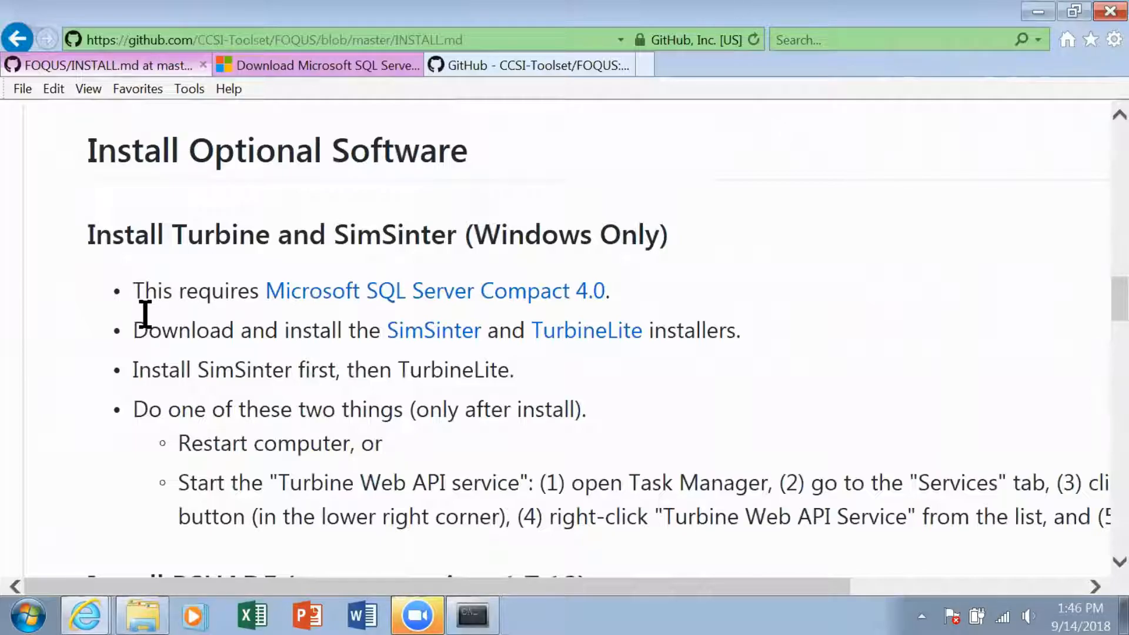
{"action": "right_click", "coordinate": [428, 344]}
{"action": "key", "text": "w"}
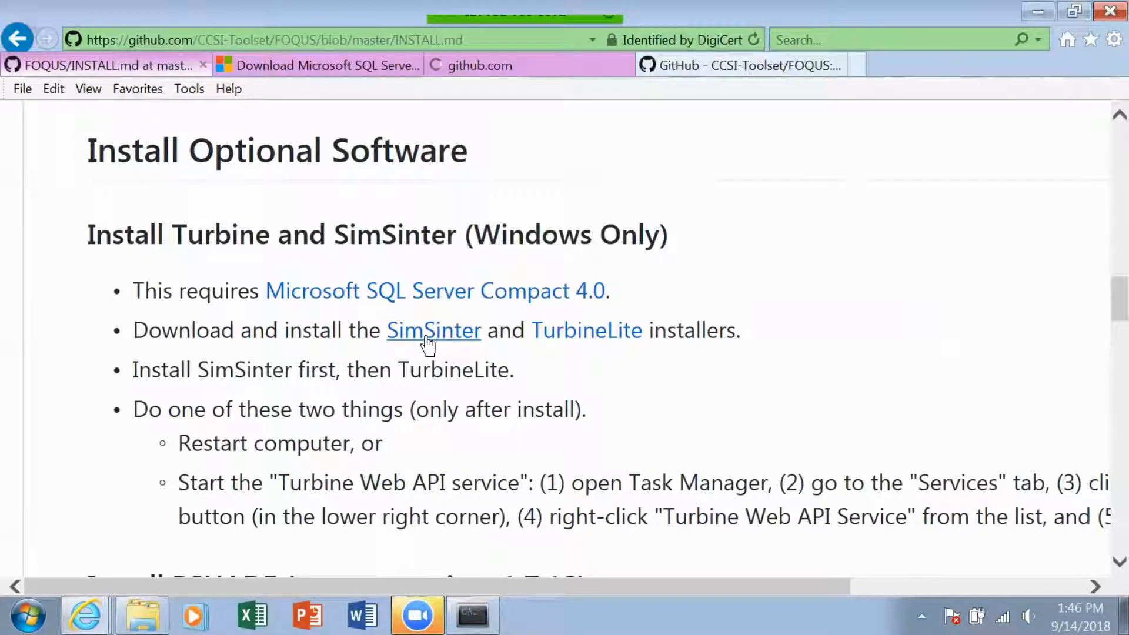
{"action": "key", "text": "ctrl+Tab"}
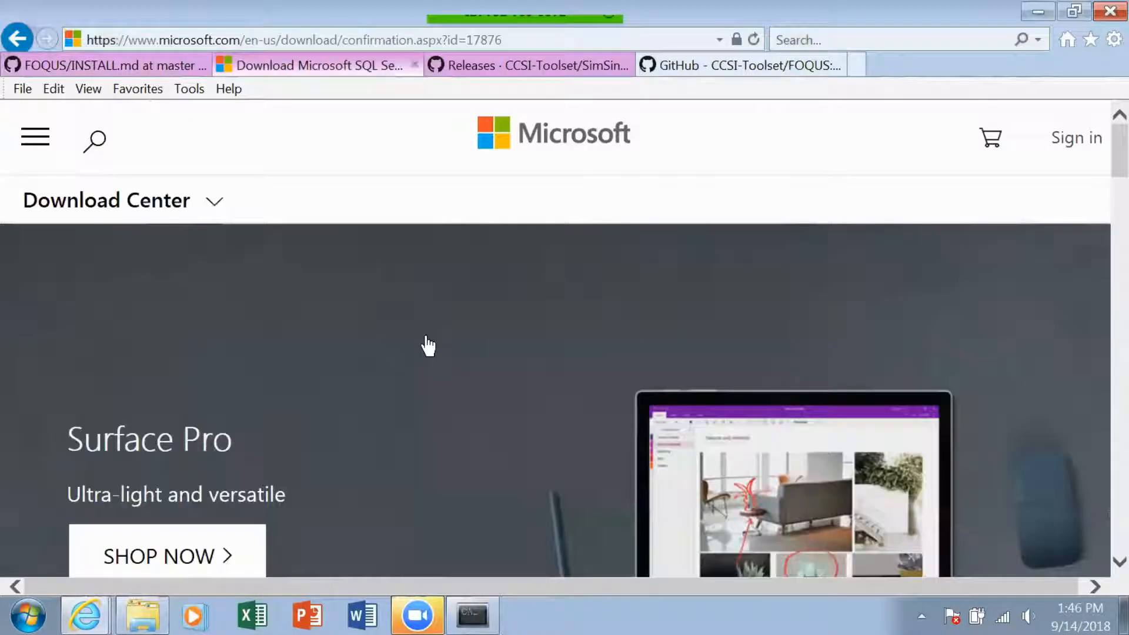
{"action": "key", "text": "ctrl+Tab"}
- Download SimSinterInstaller.msi from the 2.0.0 Initial Open Source release and choose to run it
{"action": "scroll", "coordinate": [430, 347], "scroll_direction": "down", "scroll_amount": 1}
{"action": "scroll", "coordinate": [428, 347], "scroll_direction": "down", "scroll_amount": 7}
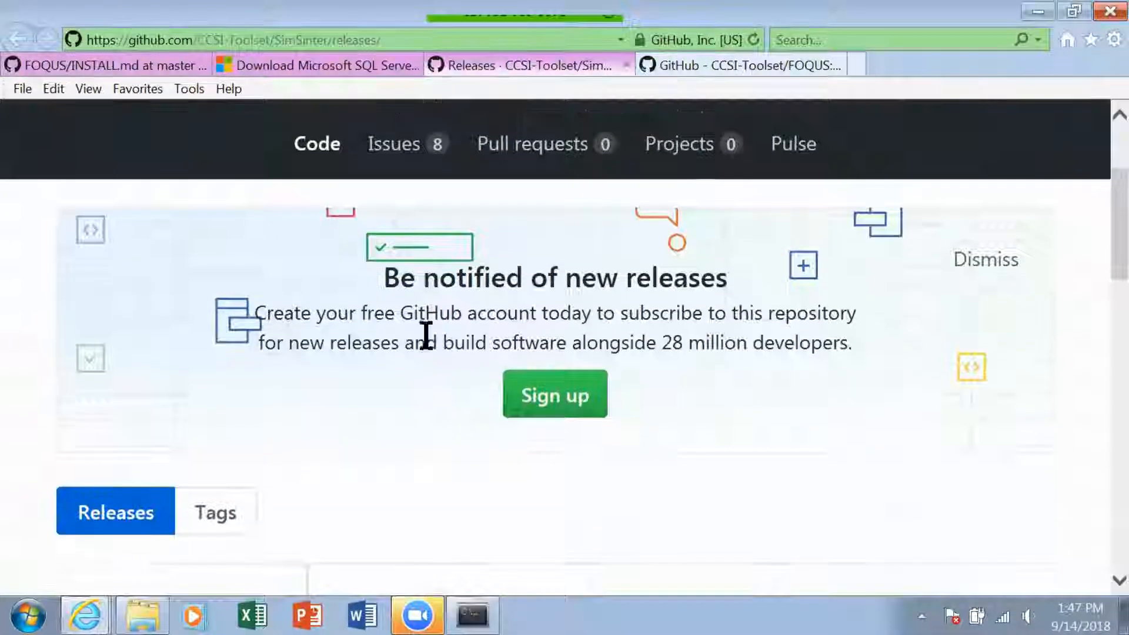
{"action": "scroll", "coordinate": [428, 344], "scroll_direction": "down", "scroll_amount": 3}
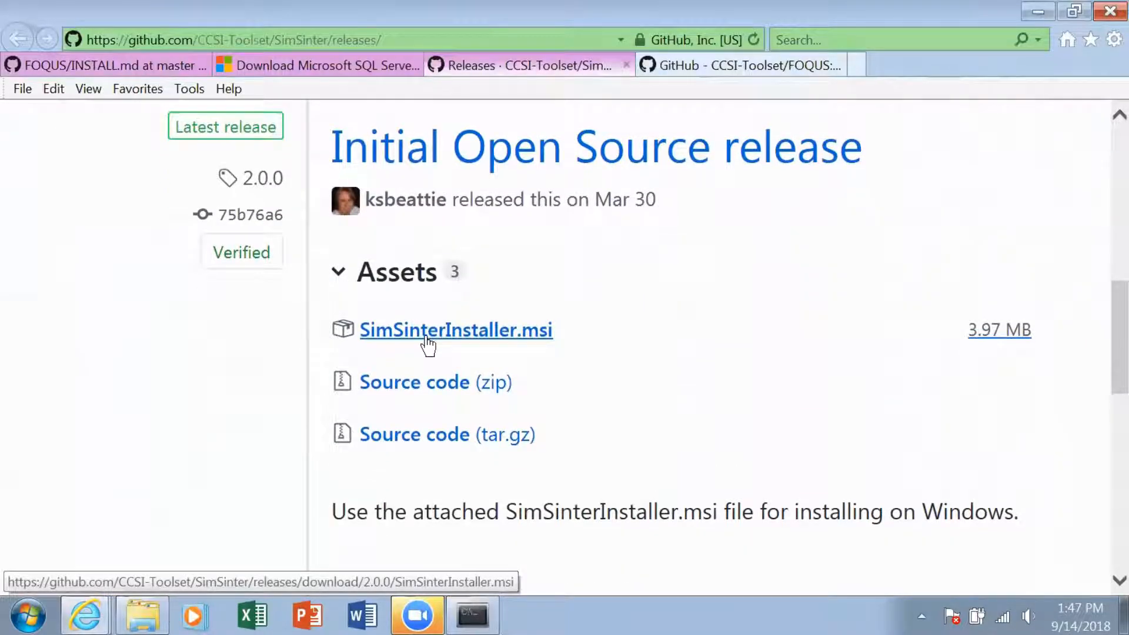
{"action": "scroll", "coordinate": [428, 345], "scroll_direction": "up", "scroll_amount": 1}
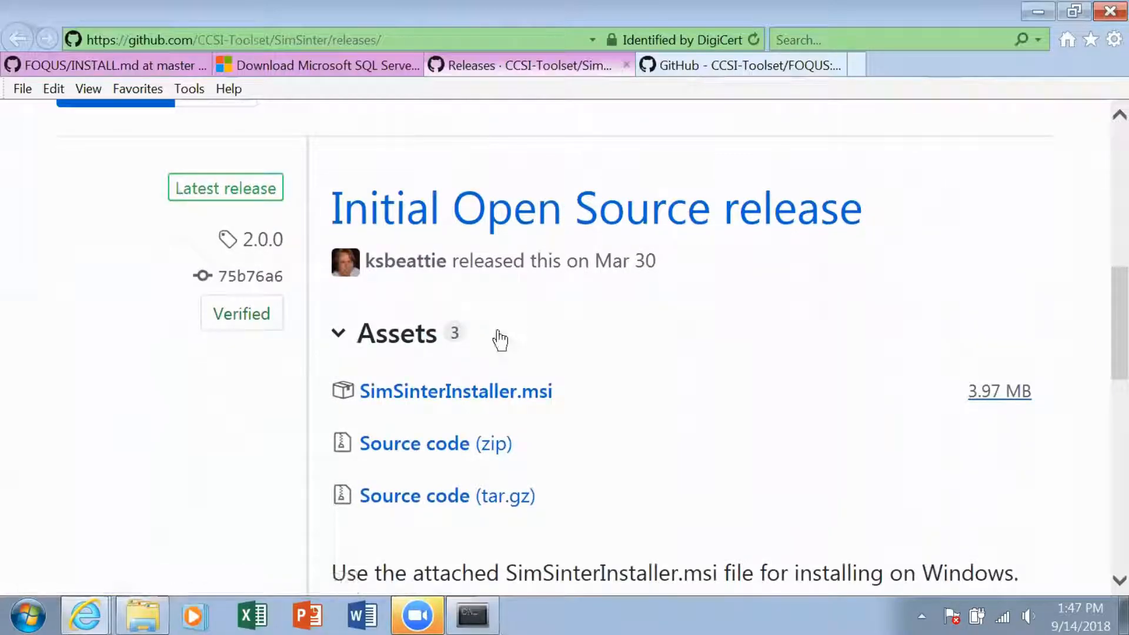
{"action": "left_click", "coordinate": [455, 392]}
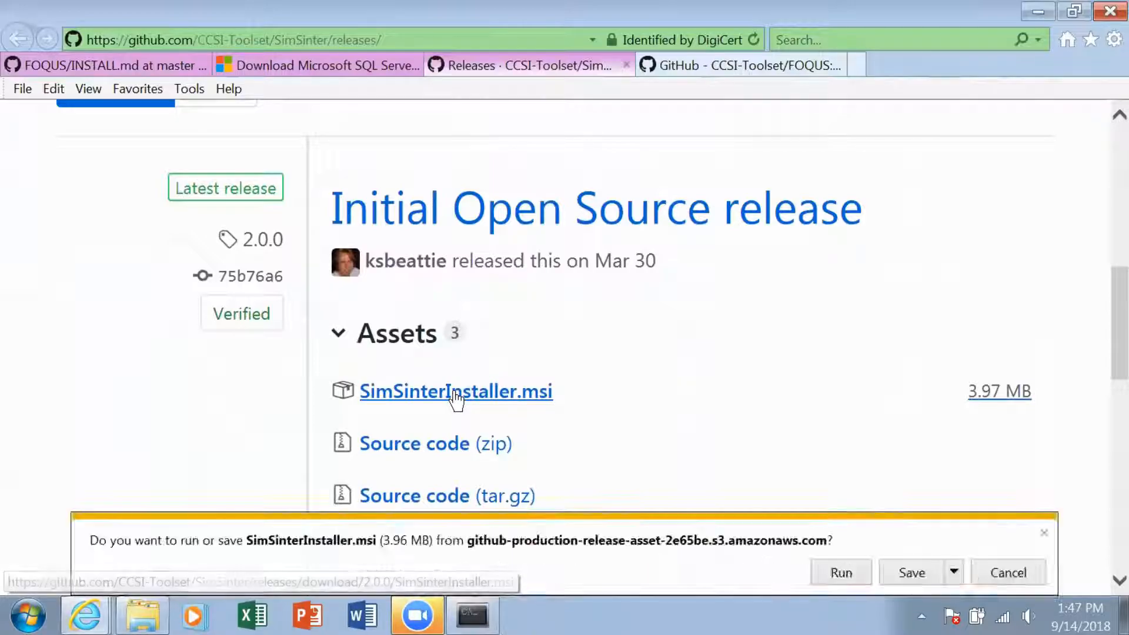
{"action": "left_click", "coordinate": [842, 574]}
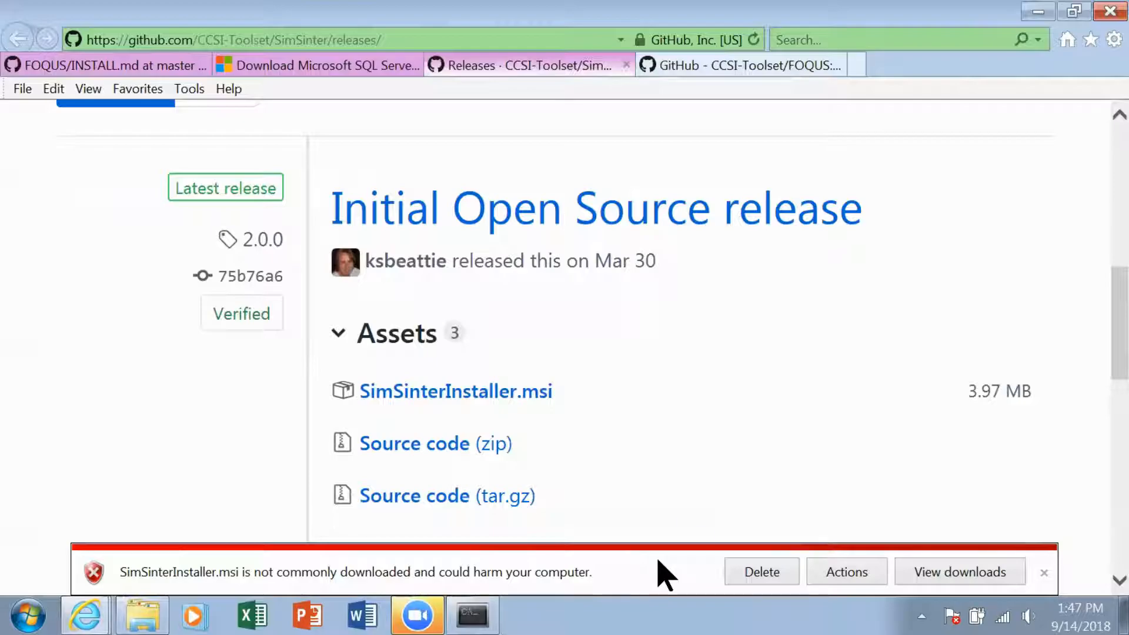
- Override the SmartScreen Filter block and run SimSinterInstaller.msi anyway
{"action": "left_click", "coordinate": [856, 573]}
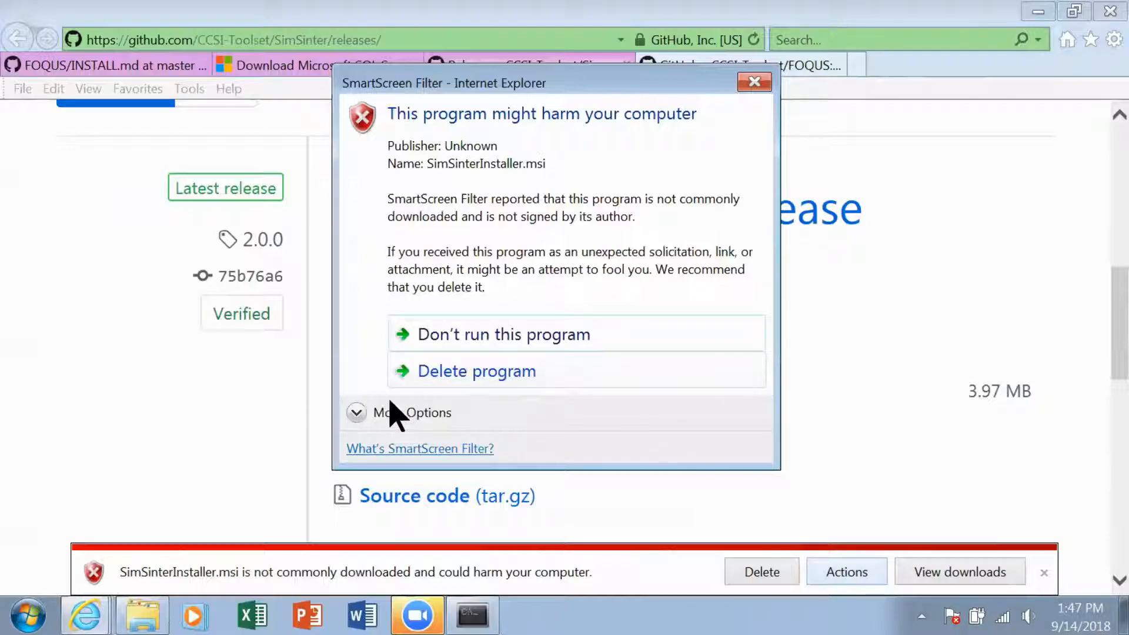
{"action": "left_click", "coordinate": [356, 413]}
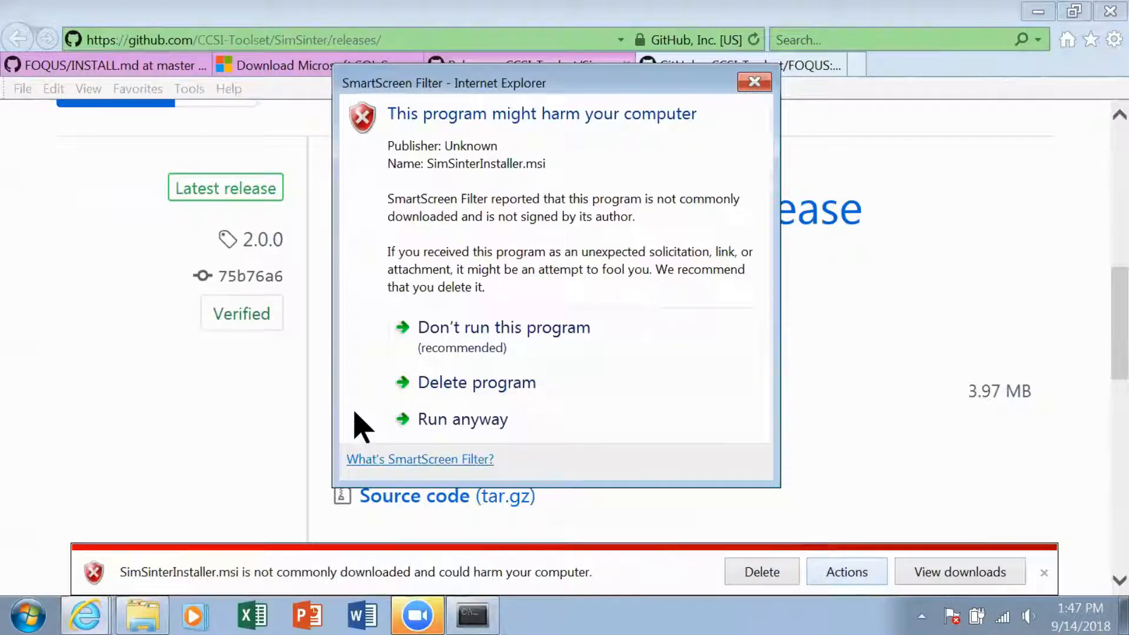
{"action": "left_click", "coordinate": [426, 419]}
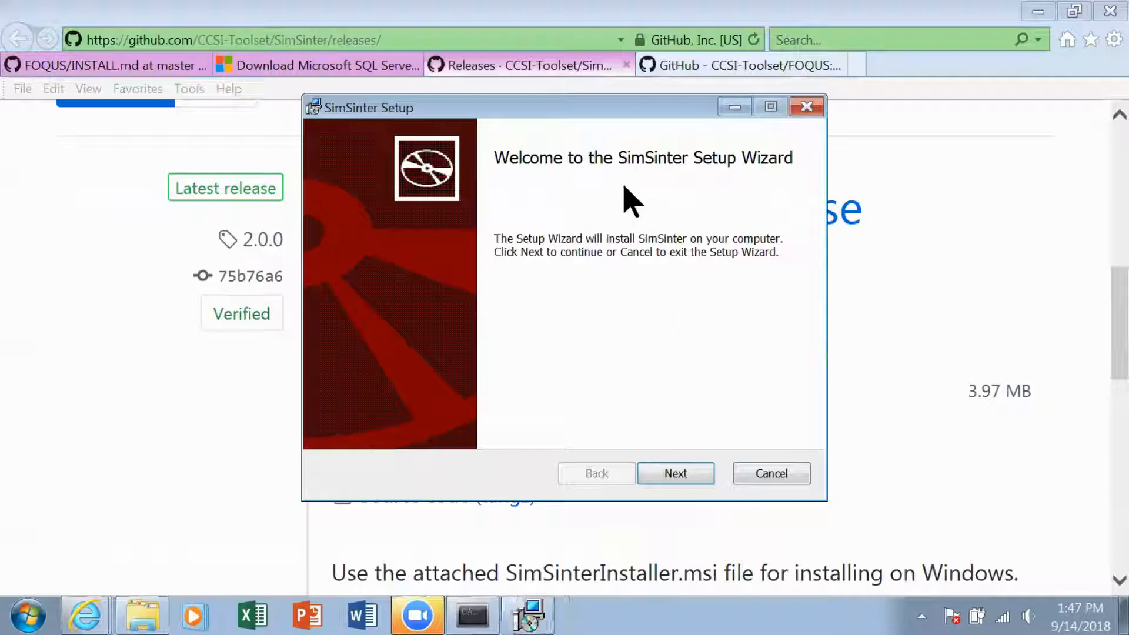
- Accept the SimSinter license terms, install it with the Typical setup type and finish the wizard
{"action": "left_click", "coordinate": [676, 474]}
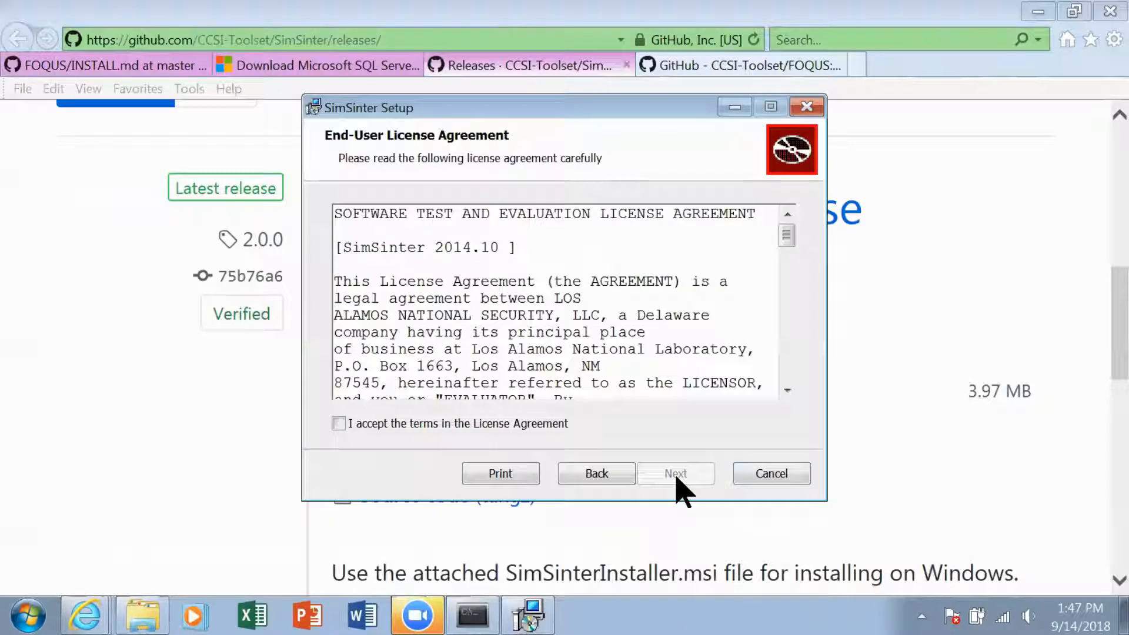
{"action": "left_click", "coordinate": [339, 425]}
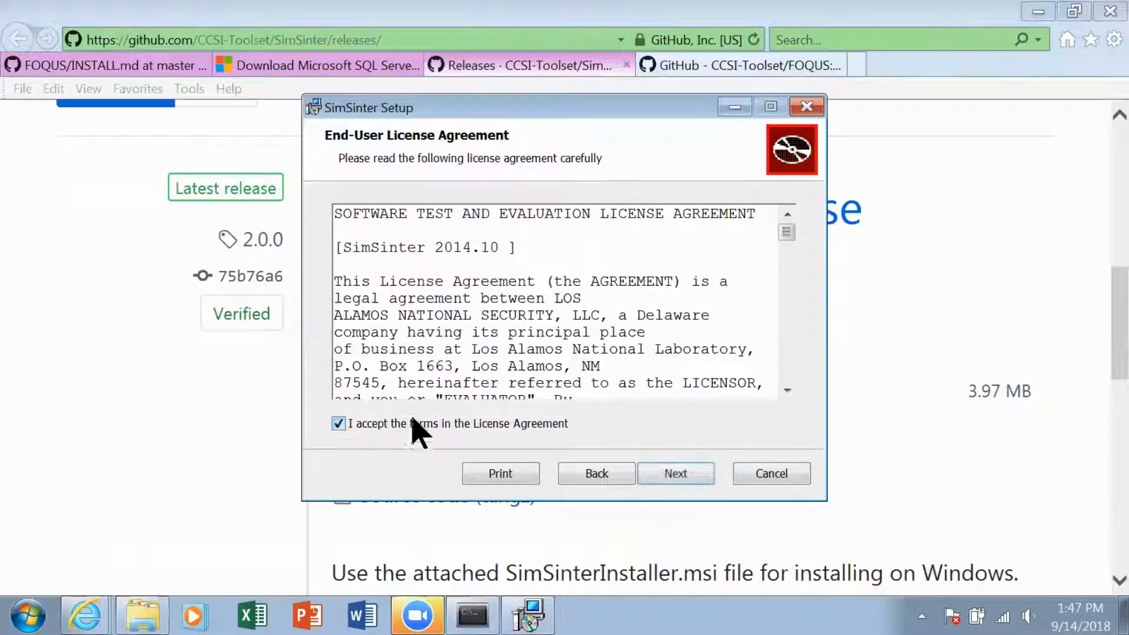
{"action": "left_click", "coordinate": [693, 475]}
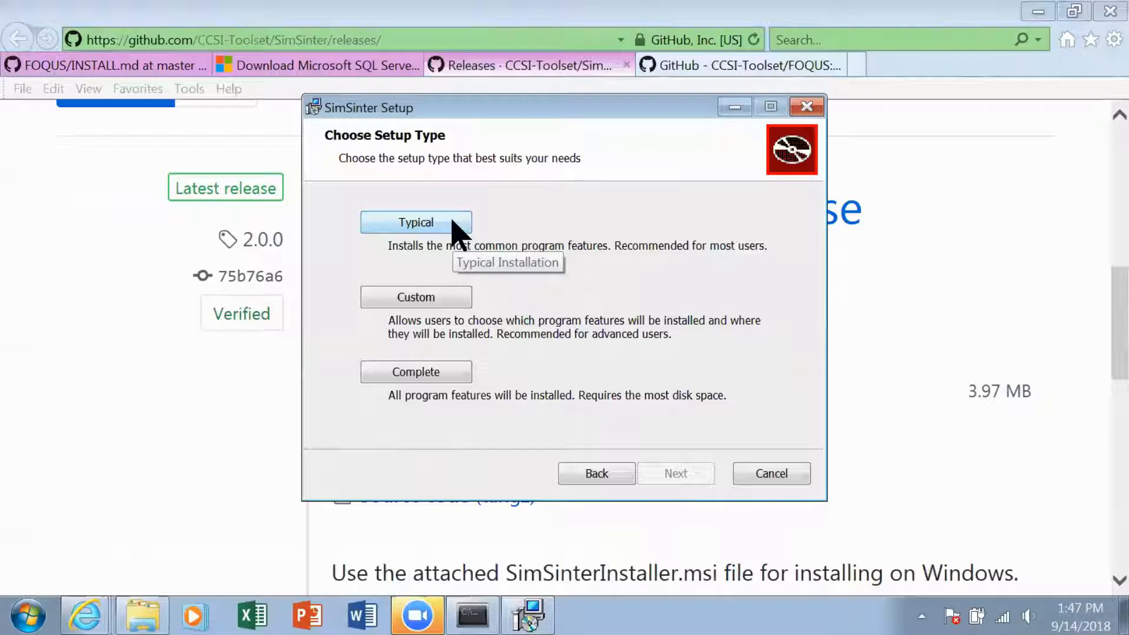
{"action": "left_click", "coordinate": [454, 224]}
{"action": "left_click", "coordinate": [678, 477]}
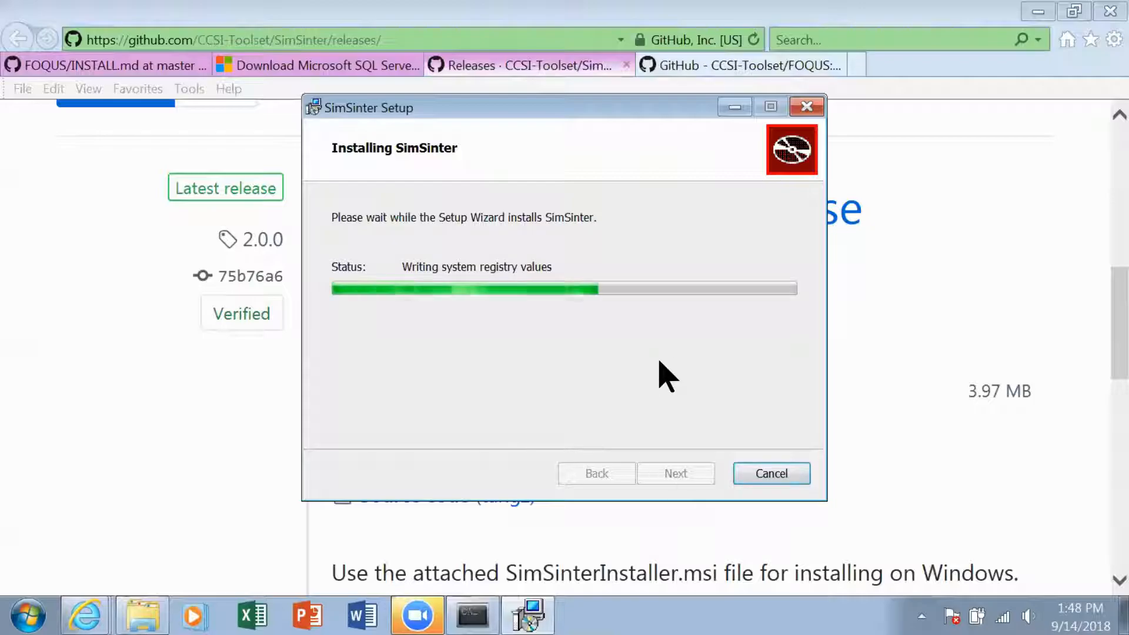
{"action": "left_click", "coordinate": [675, 475]}
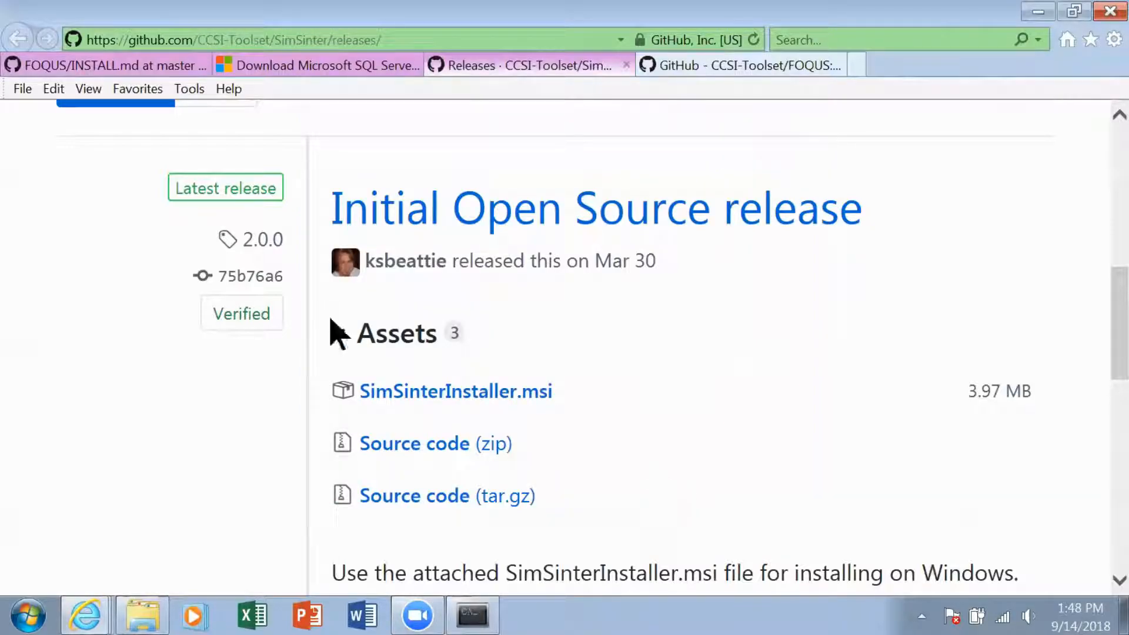
- Return to the FOQUS install instructions, open the TurbineLite link in a new tab and switch to its releases page
{"action": "left_click", "coordinate": [83, 66]}
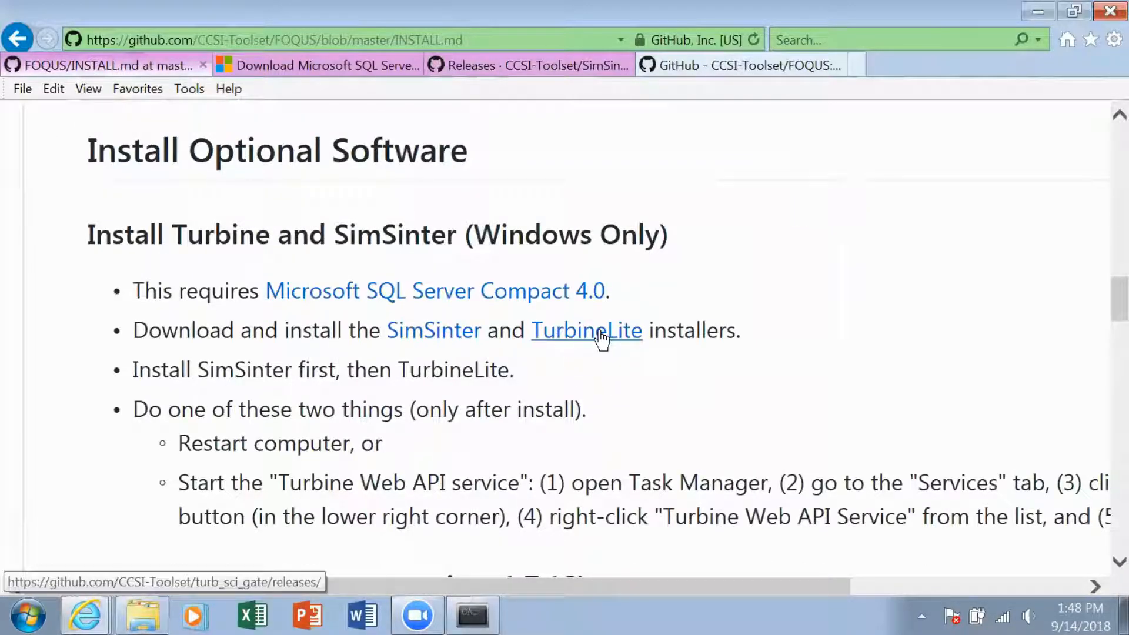
{"action": "right_click", "coordinate": [601, 338]}
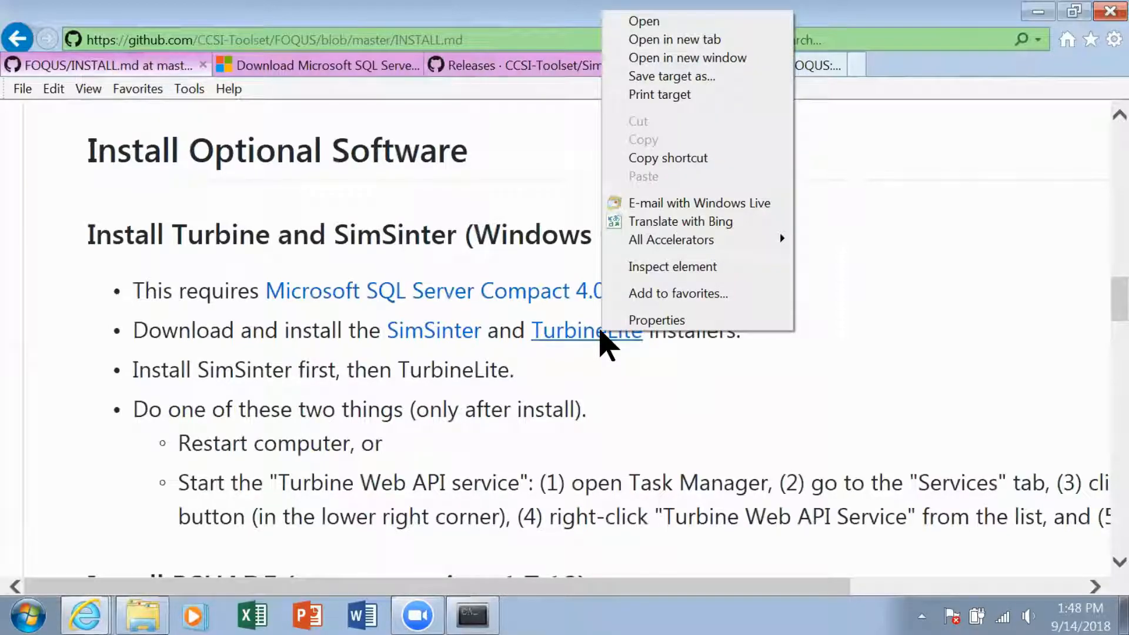
{"action": "key", "text": "w"}
{"action": "key", "text": "ctrl+Tab"}
{"action": "key", "text": "ctrl+Tab"}
{"action": "key", "text": "ctrl+Tab"}
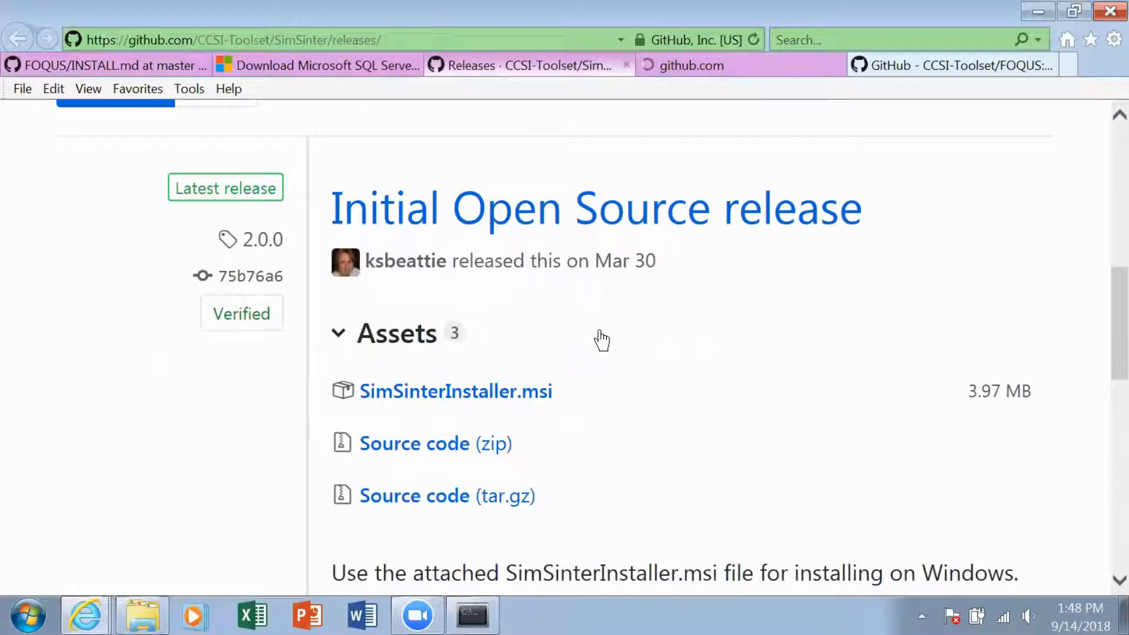
- Download TurbineLite.msi from the 2.0.1 2018 August Release and choose to run it
{"action": "scroll", "coordinate": [600, 333], "scroll_direction": "down", "scroll_amount": 1}
{"action": "scroll", "coordinate": [600, 333], "scroll_direction": "down", "scroll_amount": 6}
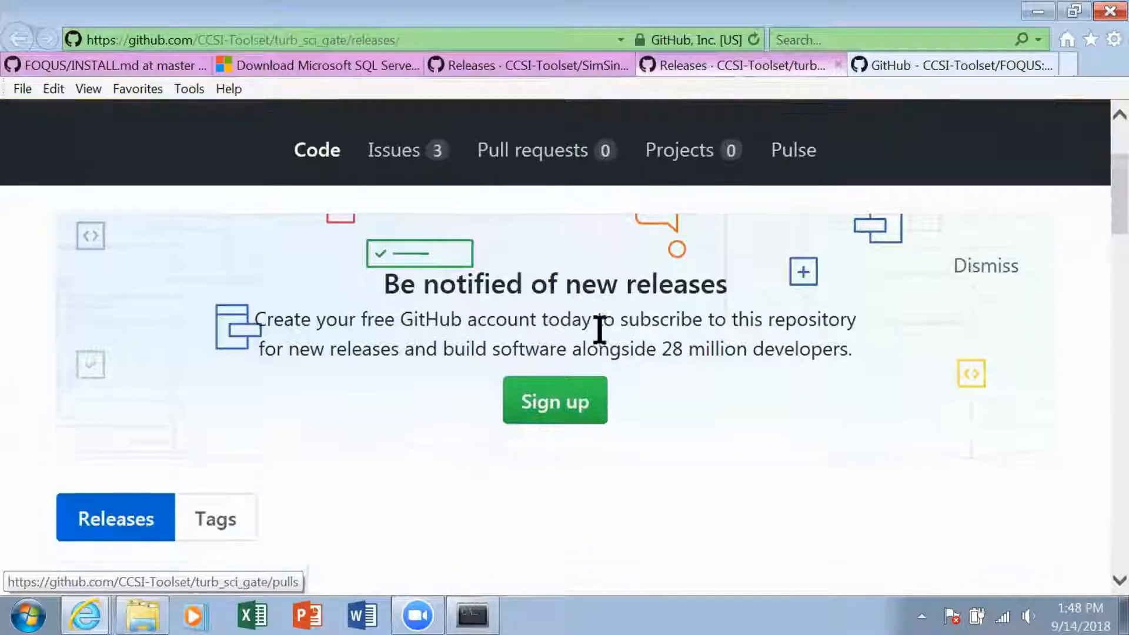
{"action": "scroll", "coordinate": [600, 335], "scroll_direction": "down", "scroll_amount": 1}
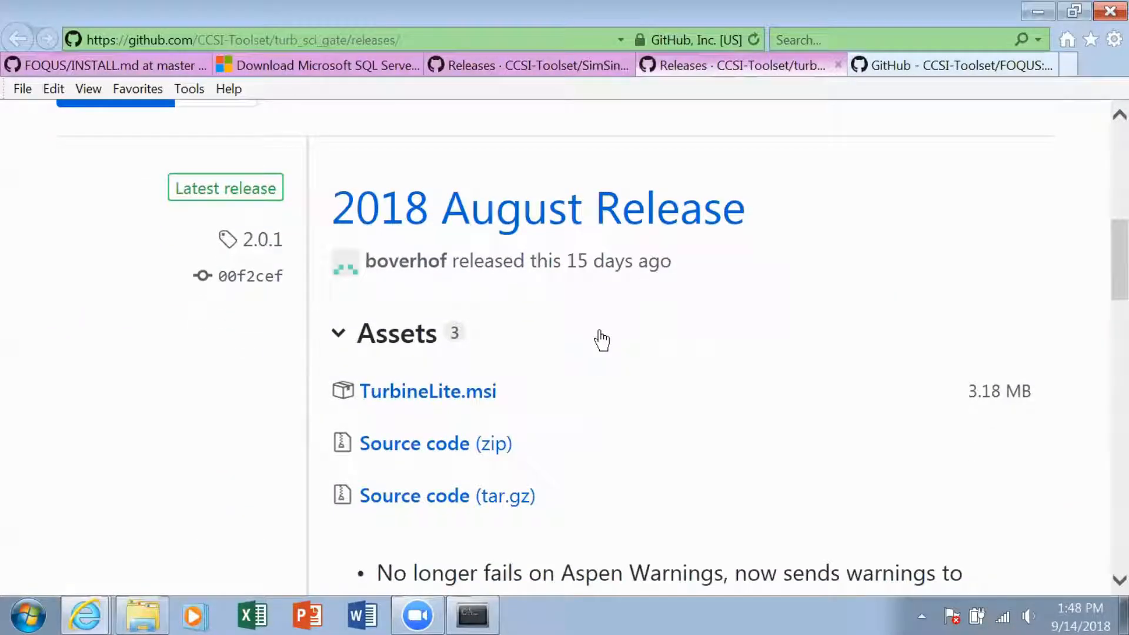
{"action": "scroll", "coordinate": [600, 339], "scroll_direction": "down", "scroll_amount": 1}
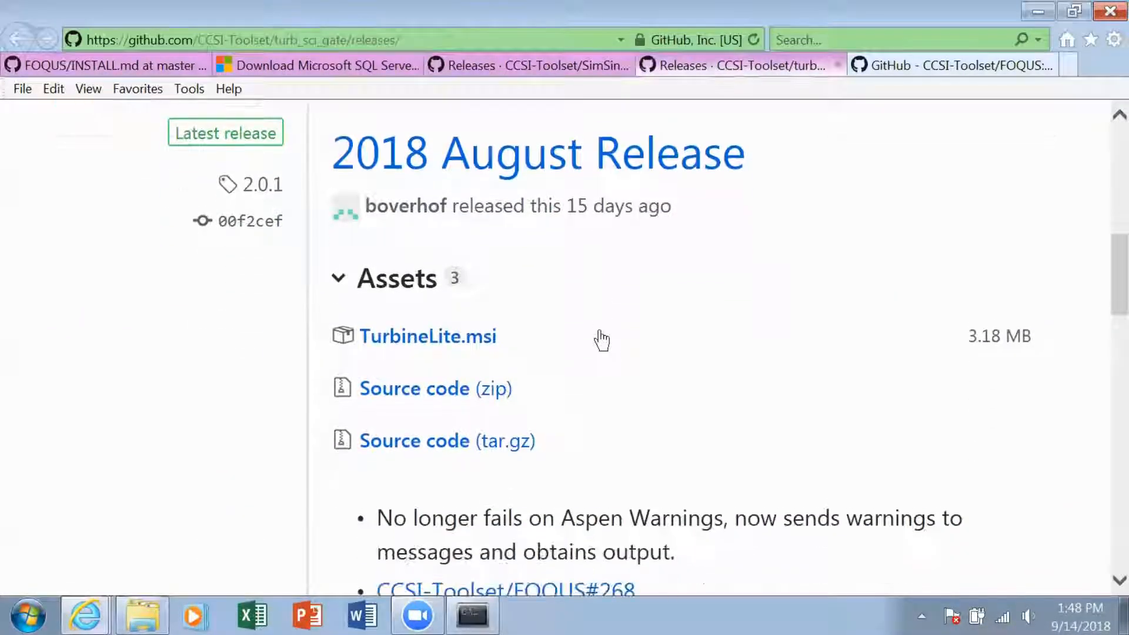
{"action": "left_click", "coordinate": [473, 333]}
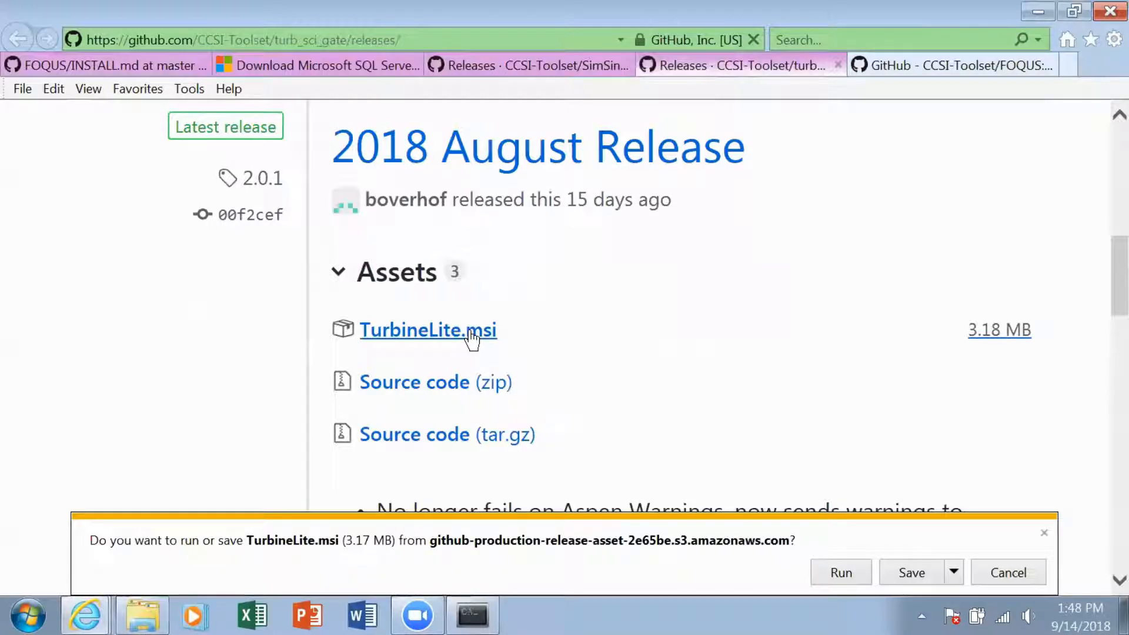
{"action": "left_click", "coordinate": [828, 570]}
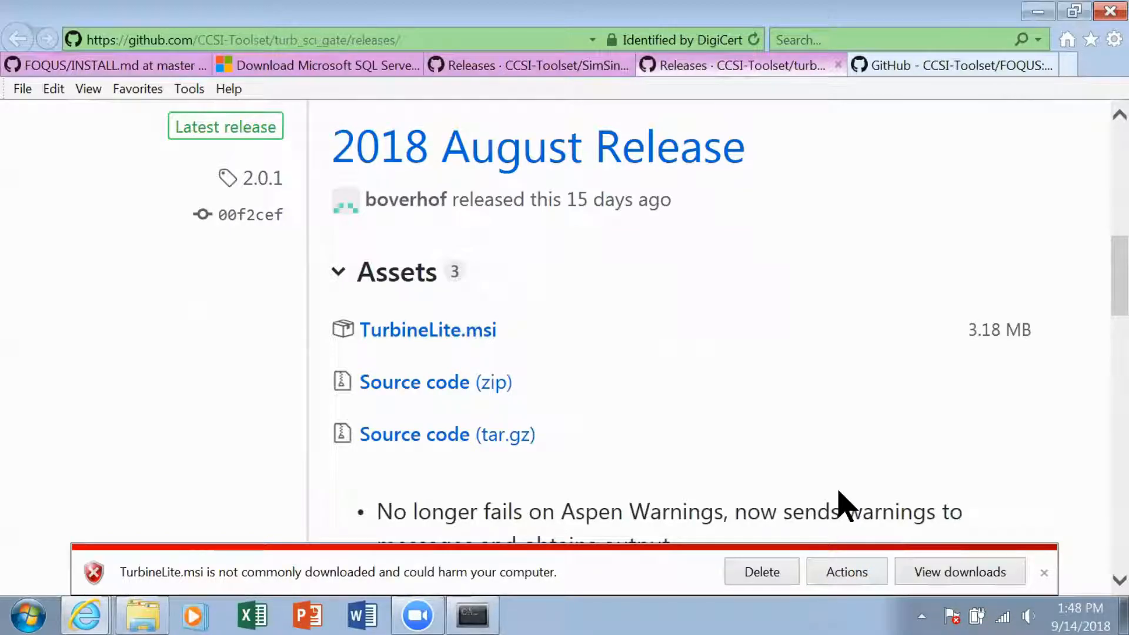
- Override the SmartScreen Filter block and run TurbineLite.msi anyway
{"action": "left_click", "coordinate": [858, 584]}
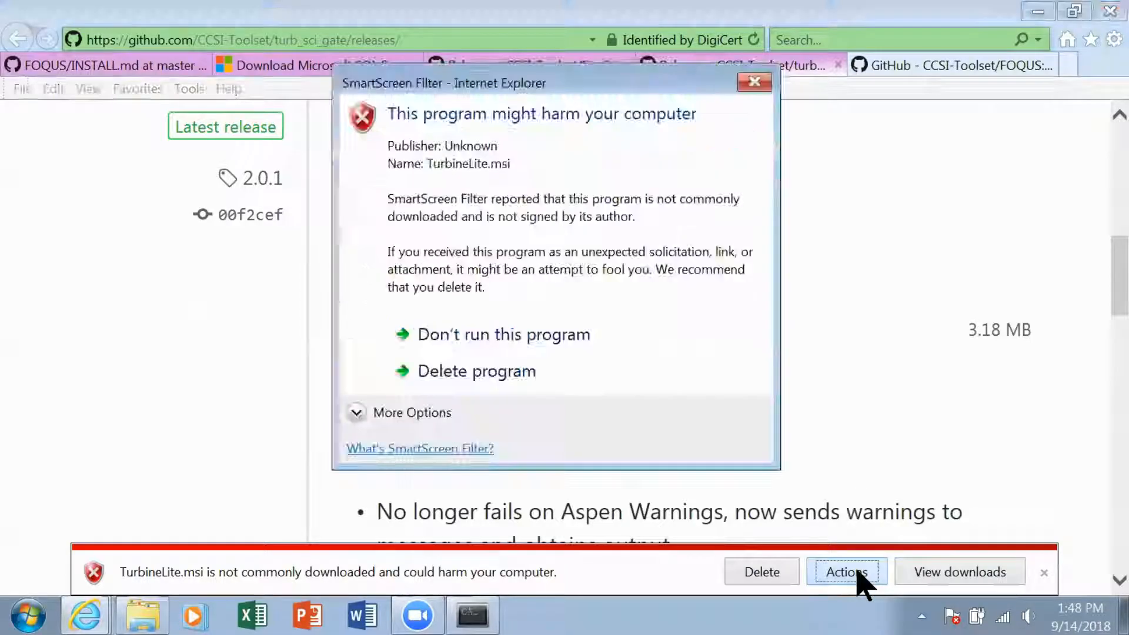
{"action": "left_click", "coordinate": [359, 416]}
{"action": "left_click", "coordinate": [458, 419]}
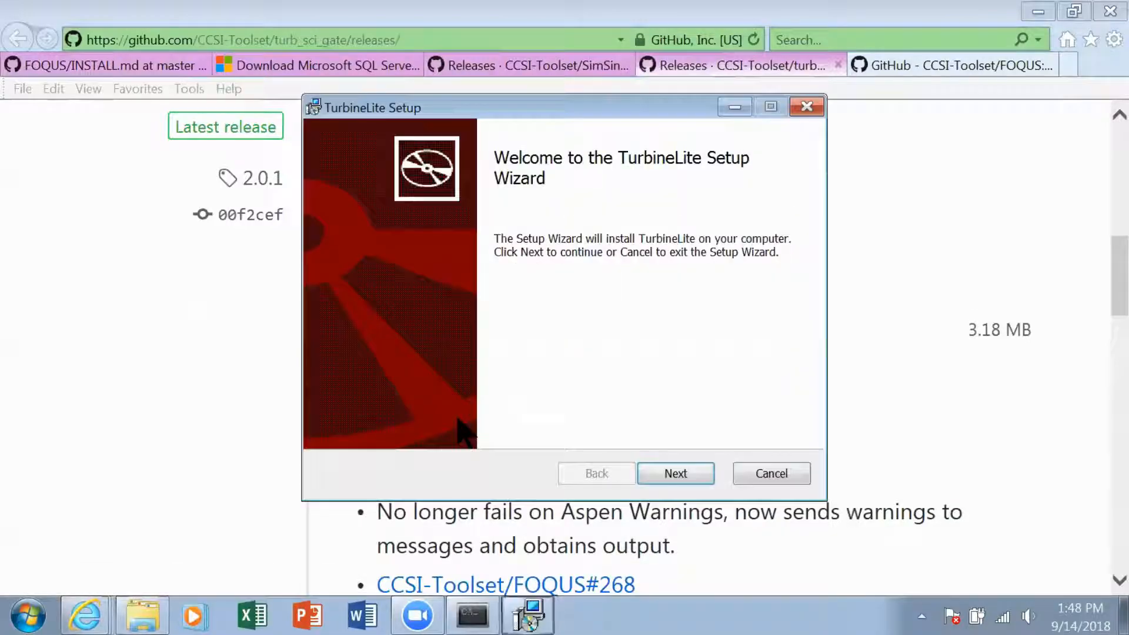
- Accept the TurbineLite license terms, install it with the default features and finish the wizard
{"action": "left_click", "coordinate": [682, 475]}
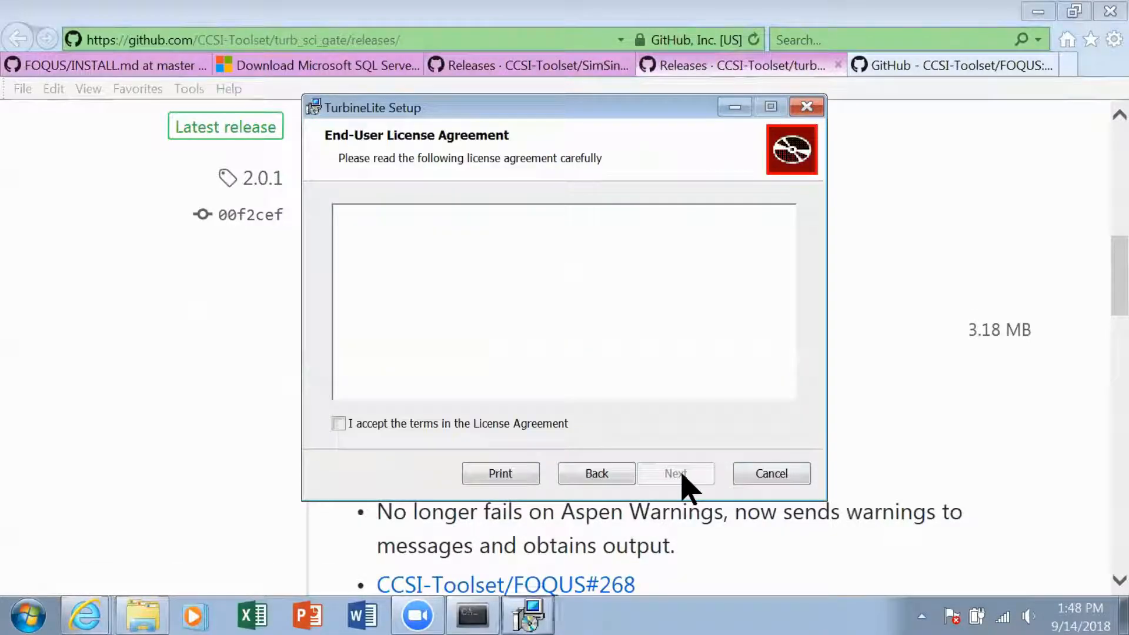
{"action": "left_click", "coordinate": [340, 424]}
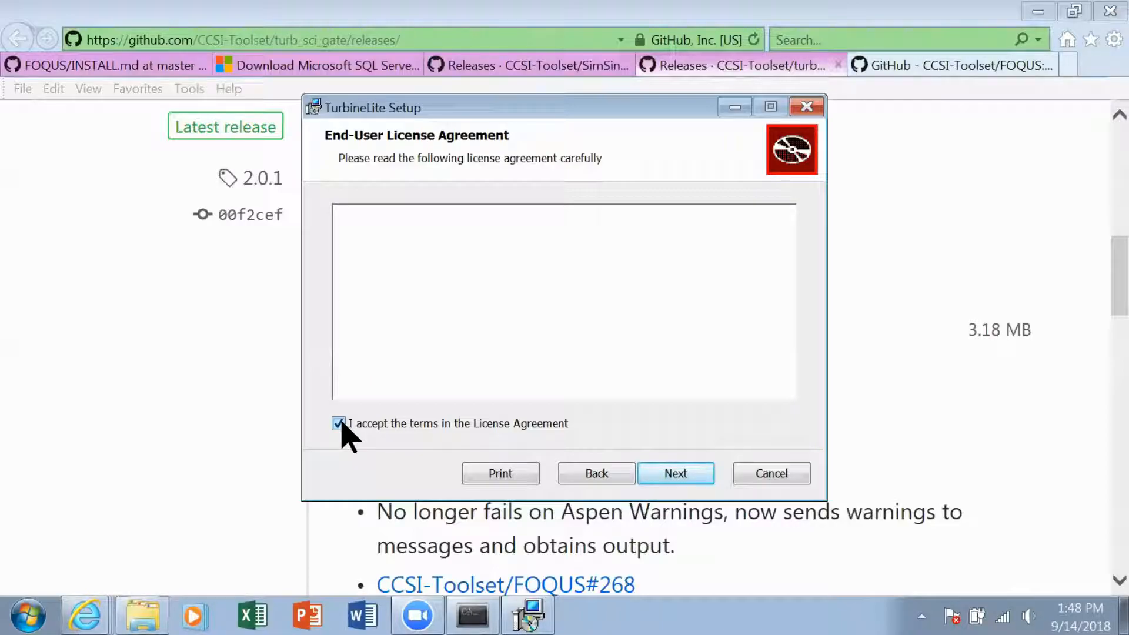
{"action": "left_click", "coordinate": [675, 475]}
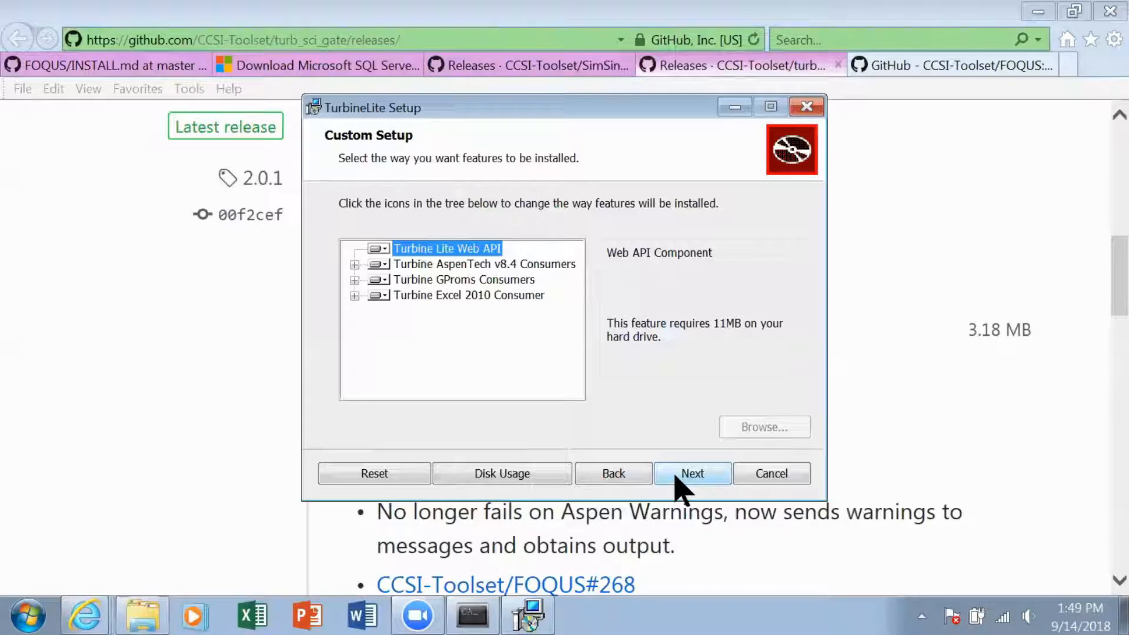
{"action": "left_click", "coordinate": [675, 478]}
{"action": "left_click", "coordinate": [668, 478]}
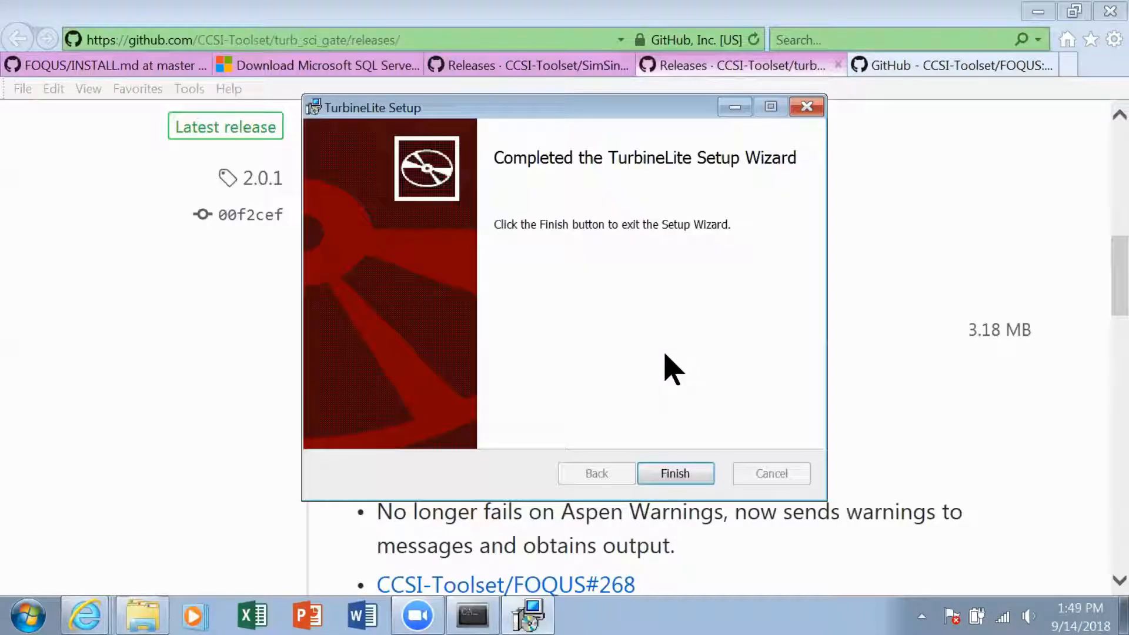
{"action": "left_click", "coordinate": [674, 470]}
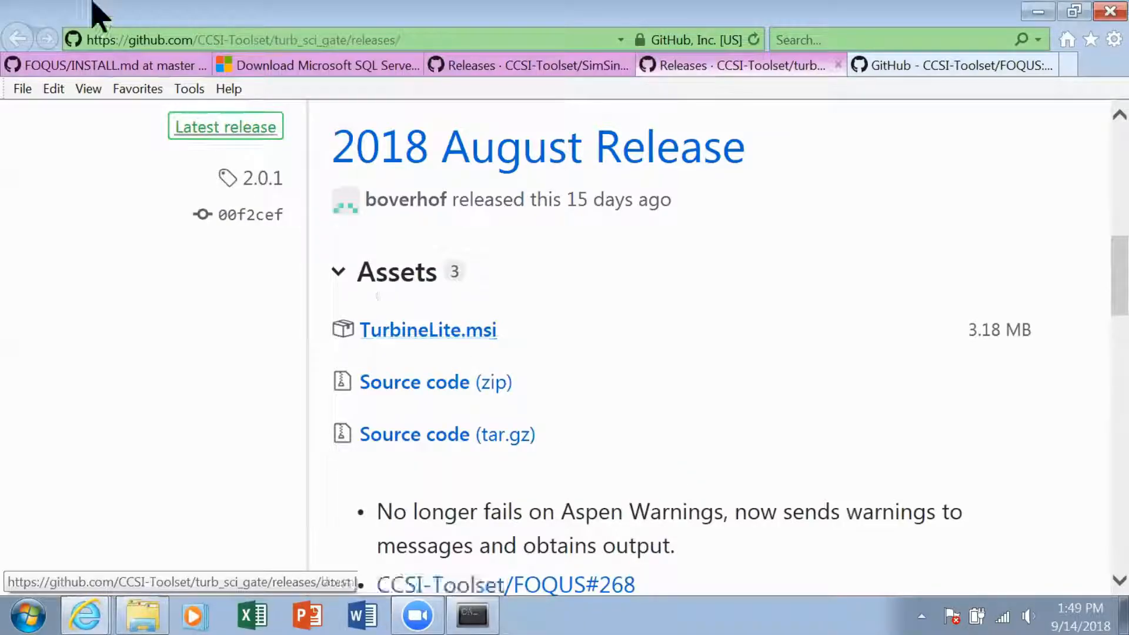
- Return to the FOQUS install instructions and review how to start the Turbine Web API service after installation
{"action": "left_click", "coordinate": [65, 66]}
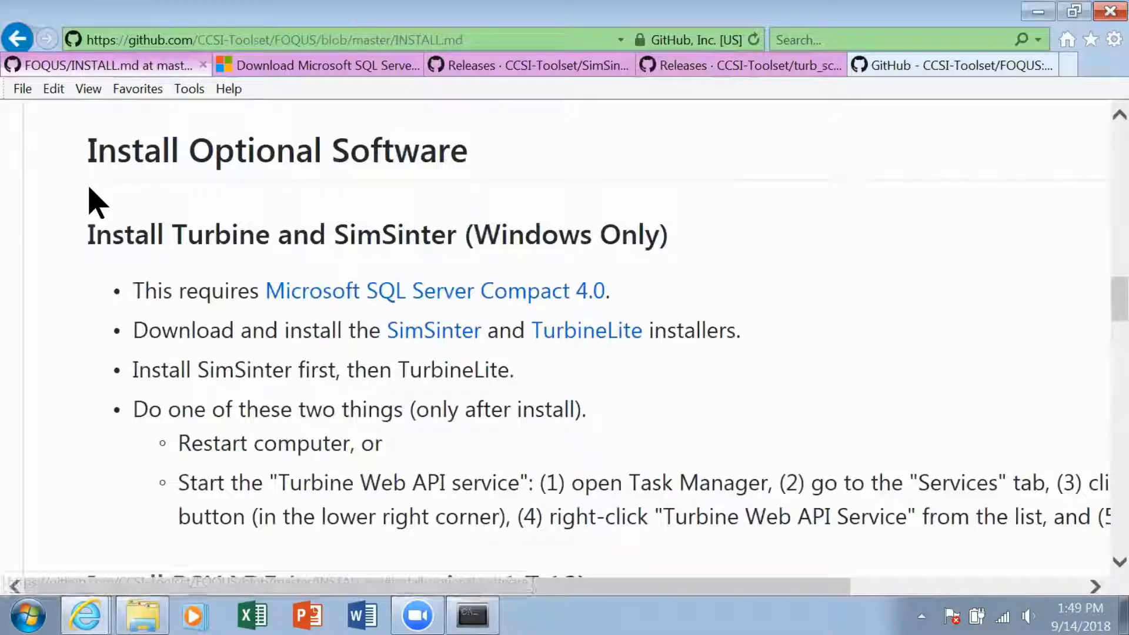
{"action": "scroll", "coordinate": [97, 338], "scroll_direction": "down", "scroll_amount": 2}
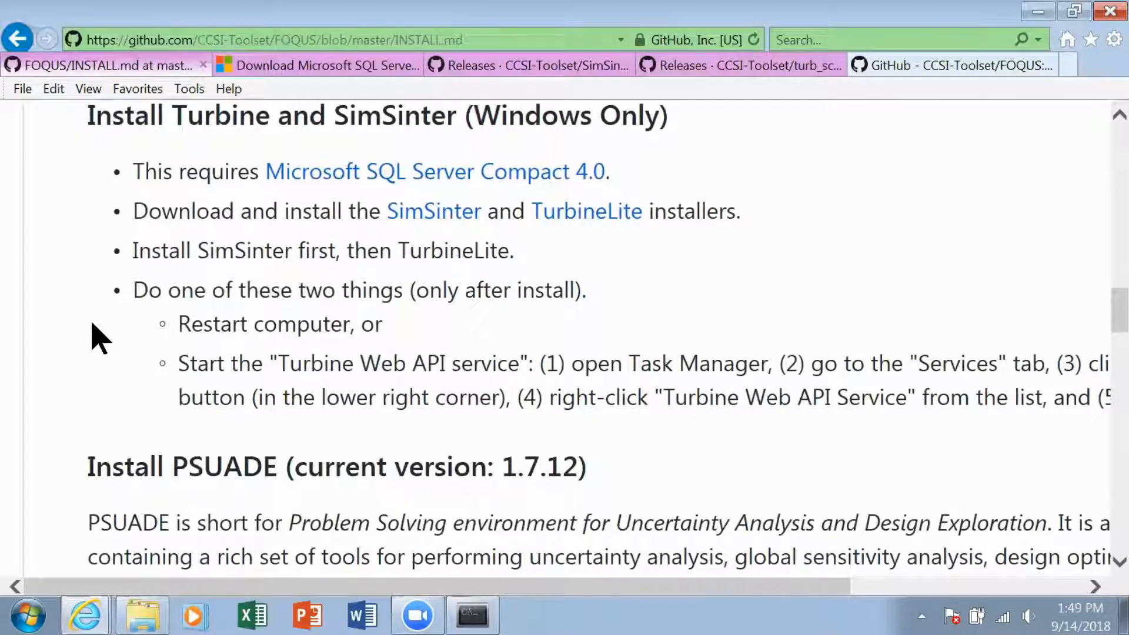
{"action": "scroll", "coordinate": [92, 323], "scroll_direction": "right", "scroll_amount": 2}
{"action": "scroll", "coordinate": [92, 324], "scroll_direction": "left", "scroll_amount": 2}
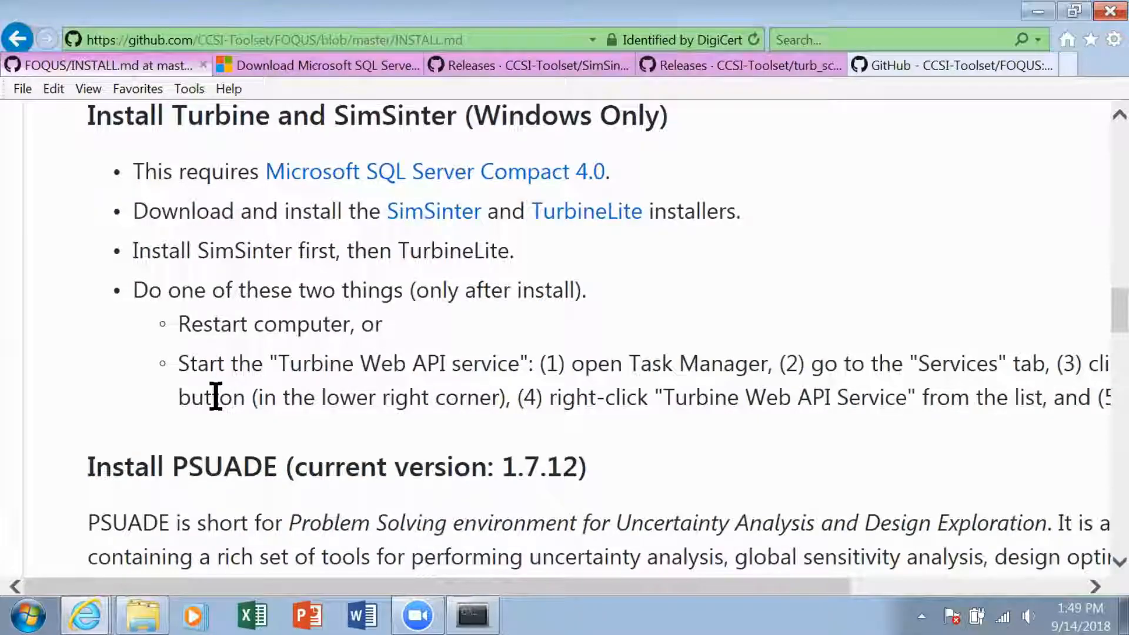
{"action": "scroll", "coordinate": [216, 397], "scroll_direction": "right", "scroll_amount": 2}
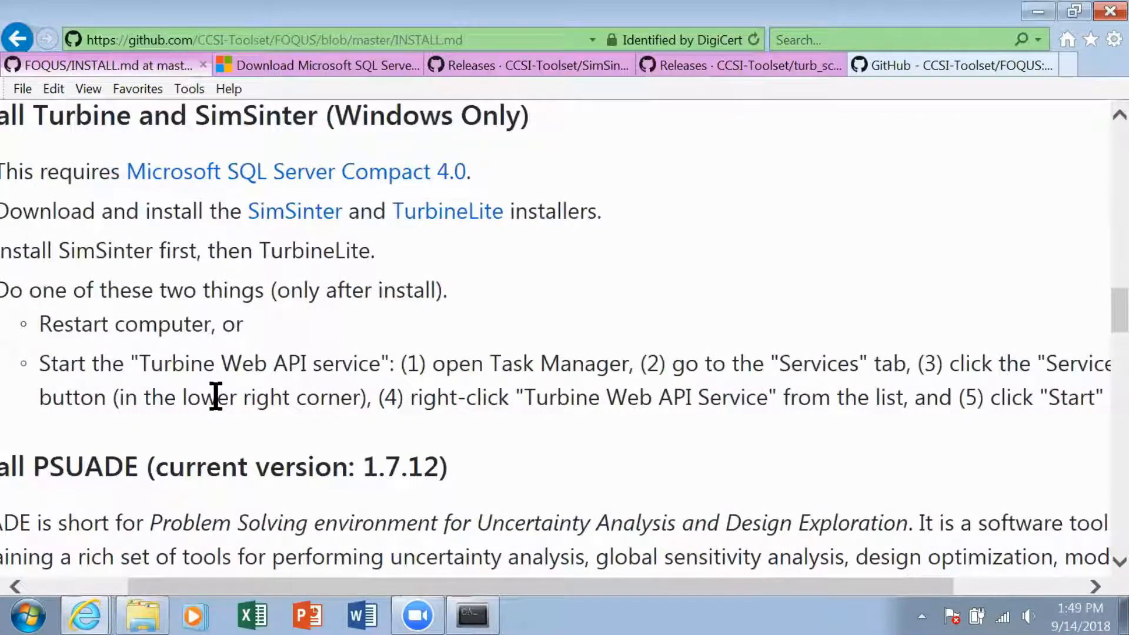
- Open Windows Task Manager, show its services list and launch the full Services console
{"action": "left_click", "coordinate": [29, 615]}
{"action": "left_click", "coordinate": [28, 616]}
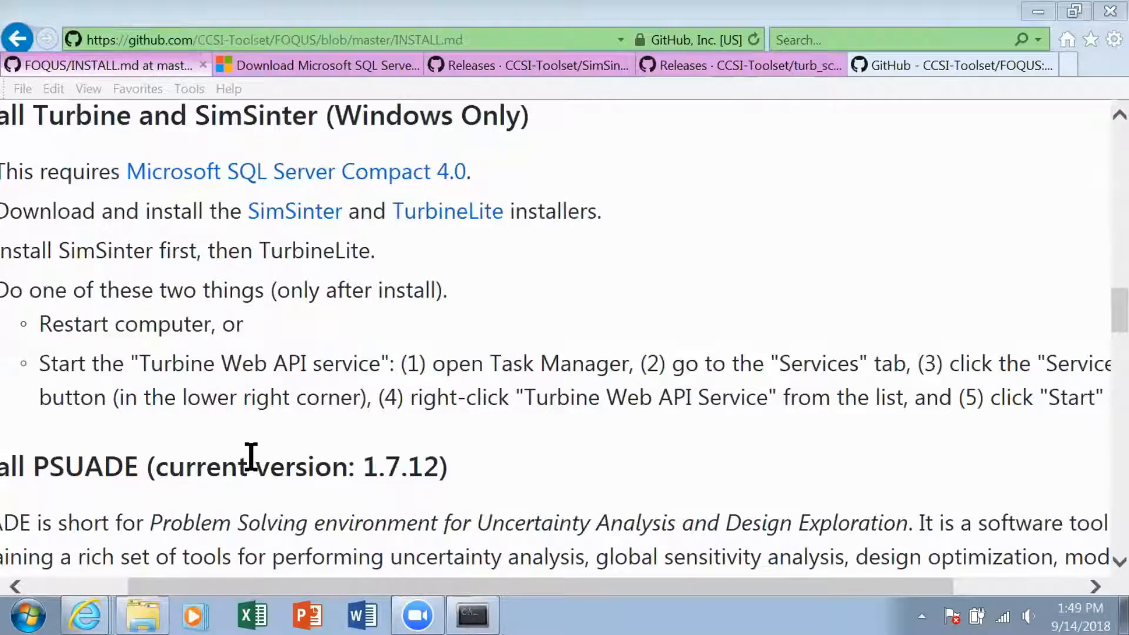
{"action": "key", "text": "ctrl+shift+Escape"}
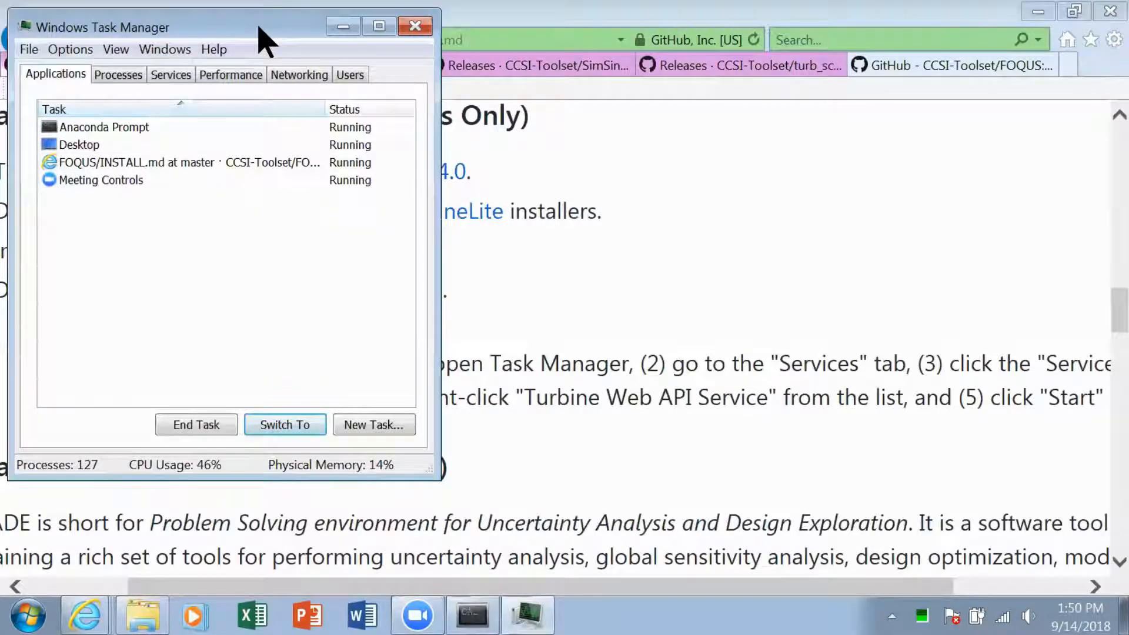
{"action": "left_click", "coordinate": [172, 75]}
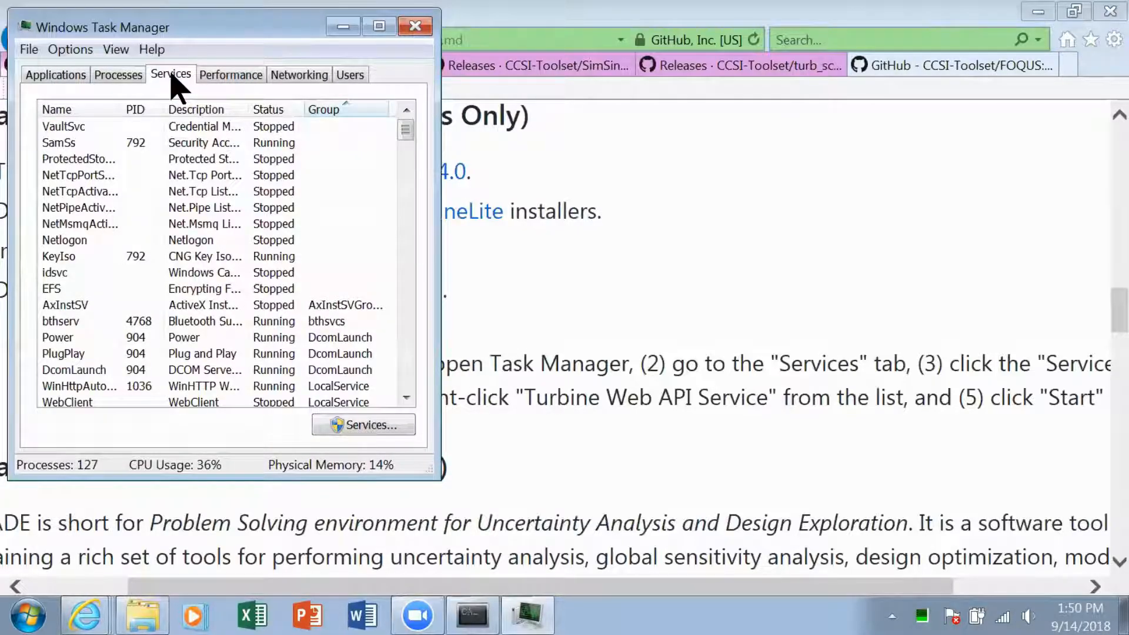
{"action": "left_click", "coordinate": [358, 425]}
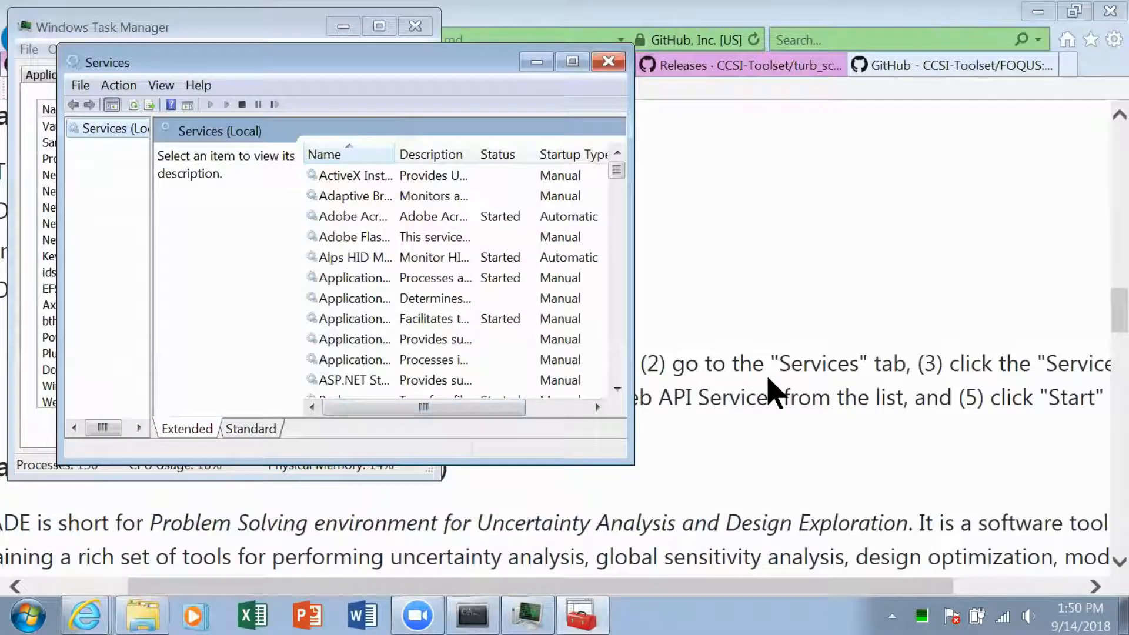
- Recheck the remaining service start instructions on the FOQUS install page and switch back to the Services console
{"action": "left_click", "coordinate": [768, 381]}
{"action": "scroll", "coordinate": [769, 379], "scroll_direction": "down", "scroll_amount": 1}
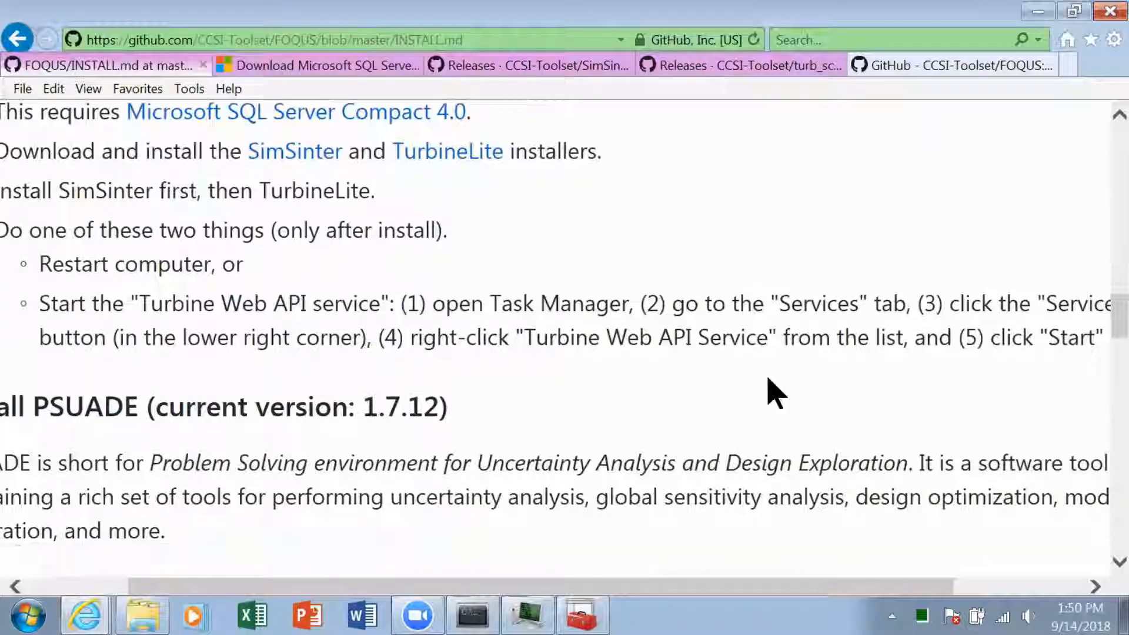
{"action": "scroll", "coordinate": [768, 379], "scroll_direction": "right", "scroll_amount": 2}
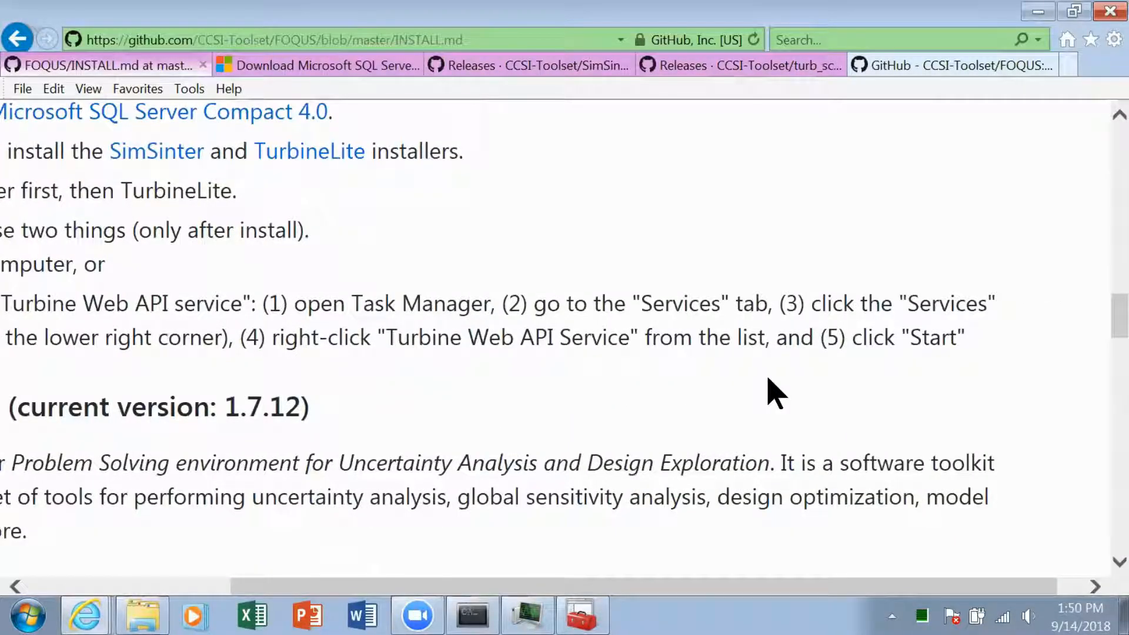
{"action": "key", "text": "alt+Tab"}
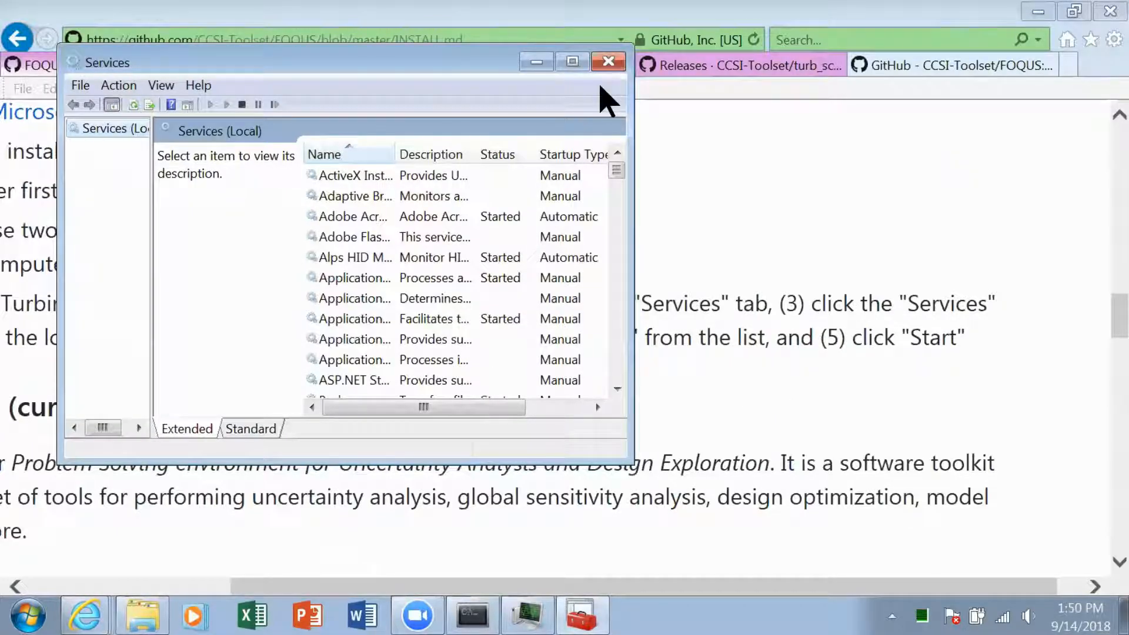
- Find and start Turbine Web API Service in the maximized Services console, and return to the FOQUS install instructions in the browser
{"action": "left_click", "coordinate": [572, 61]}
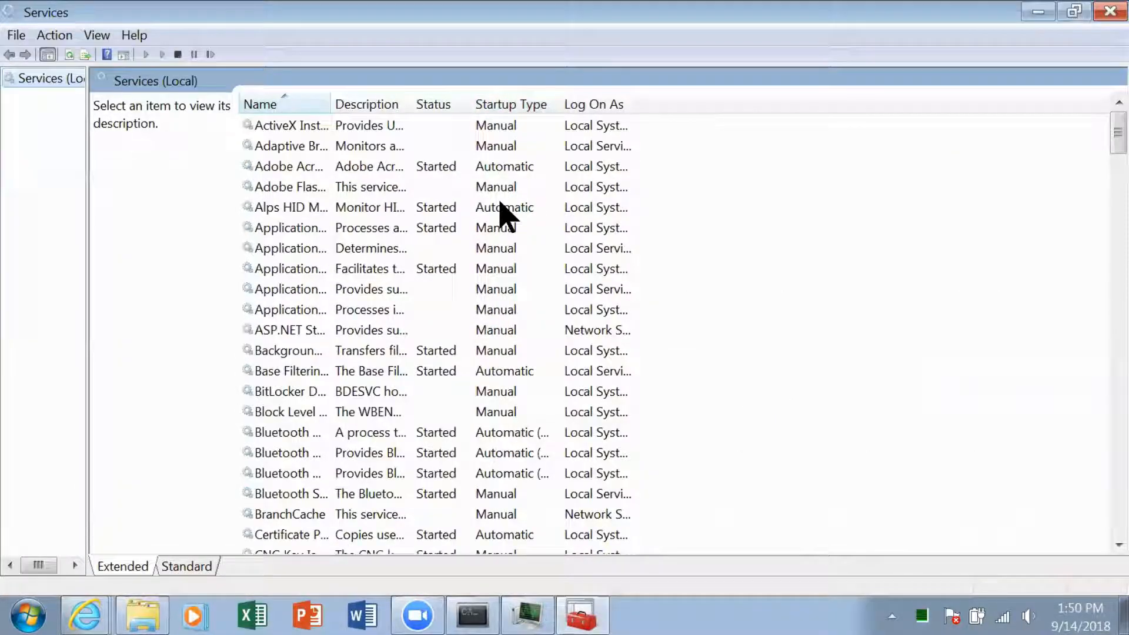
{"action": "scroll", "coordinate": [503, 235], "scroll_direction": "down", "scroll_amount": 20}
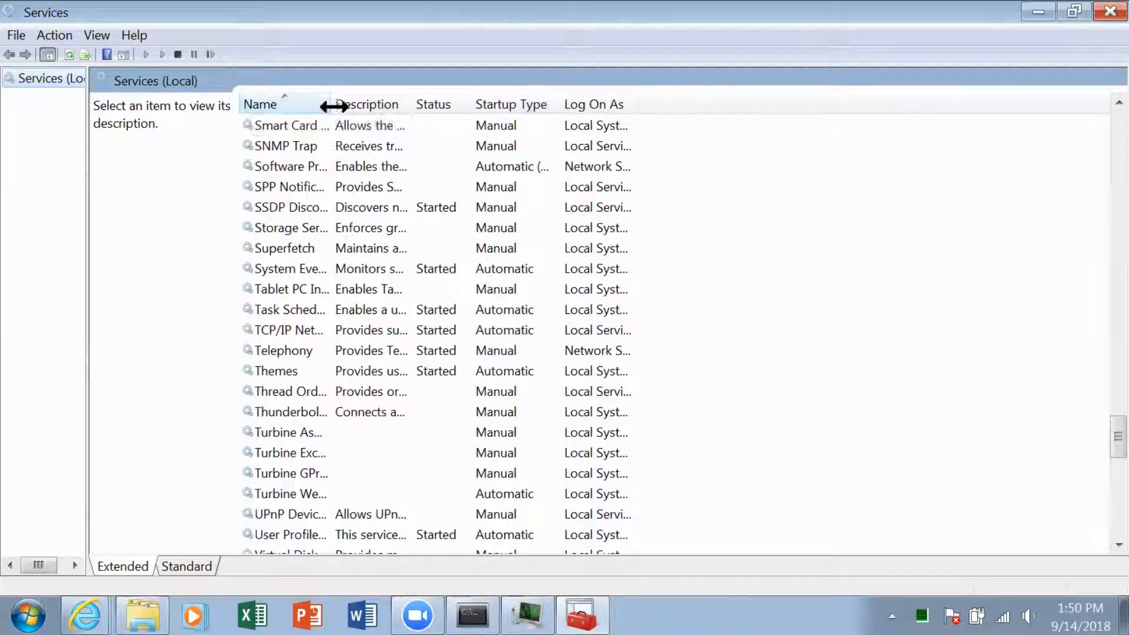
{"action": "left_click_drag", "start_coordinate": [333, 103], "coordinate": [505, 111]}
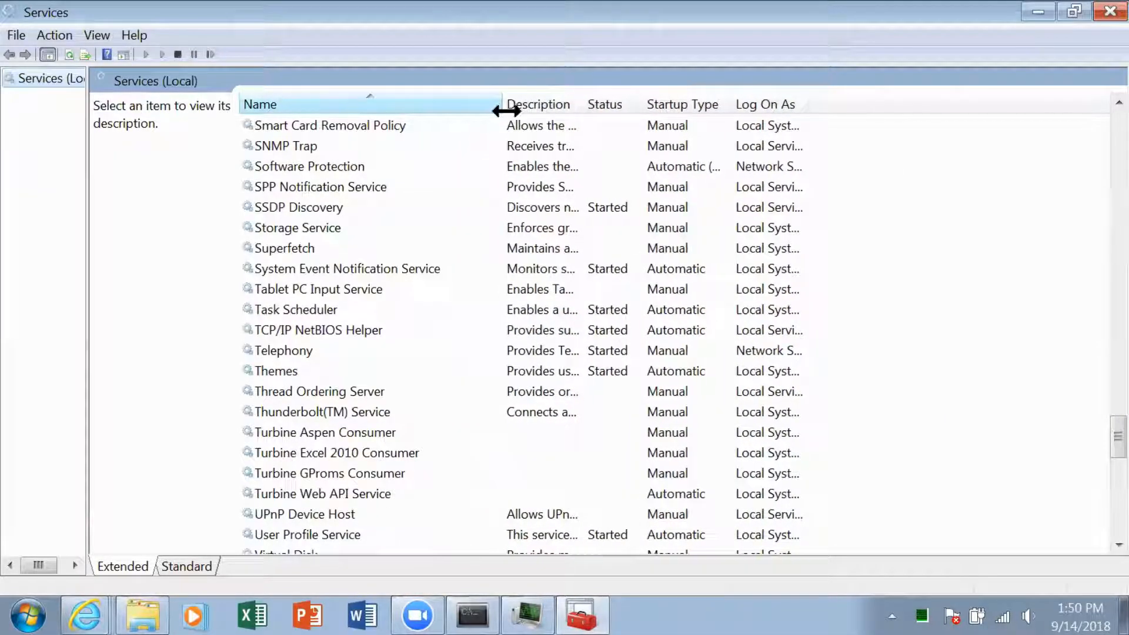
{"action": "left_click", "coordinate": [342, 494]}
{"action": "right_click", "coordinate": [342, 492]}
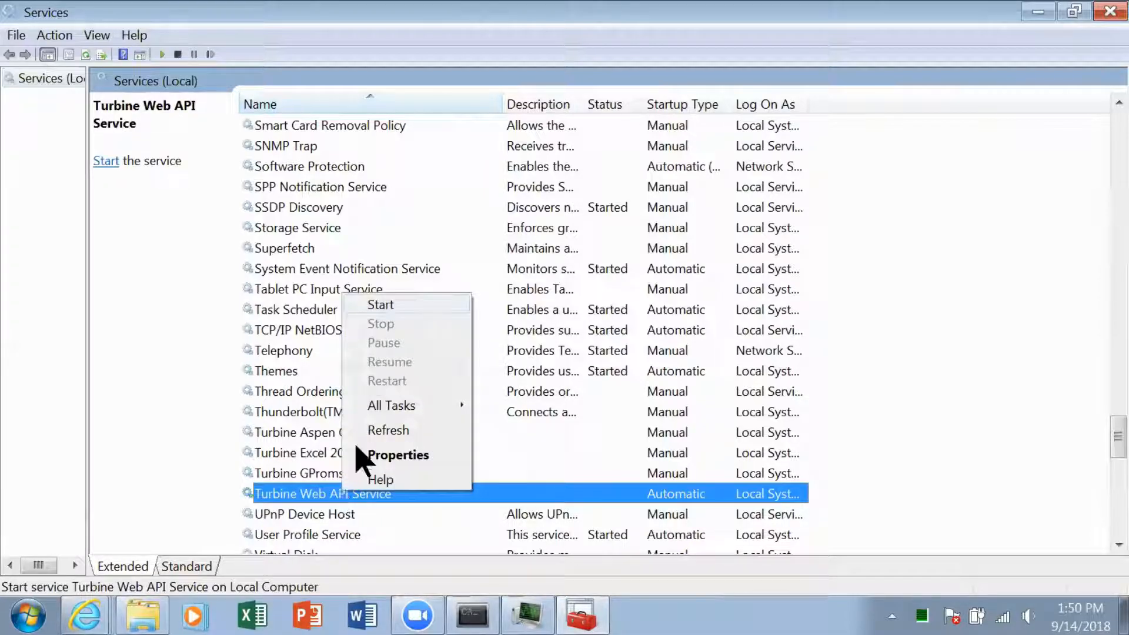
{"action": "left_click", "coordinate": [388, 305]}
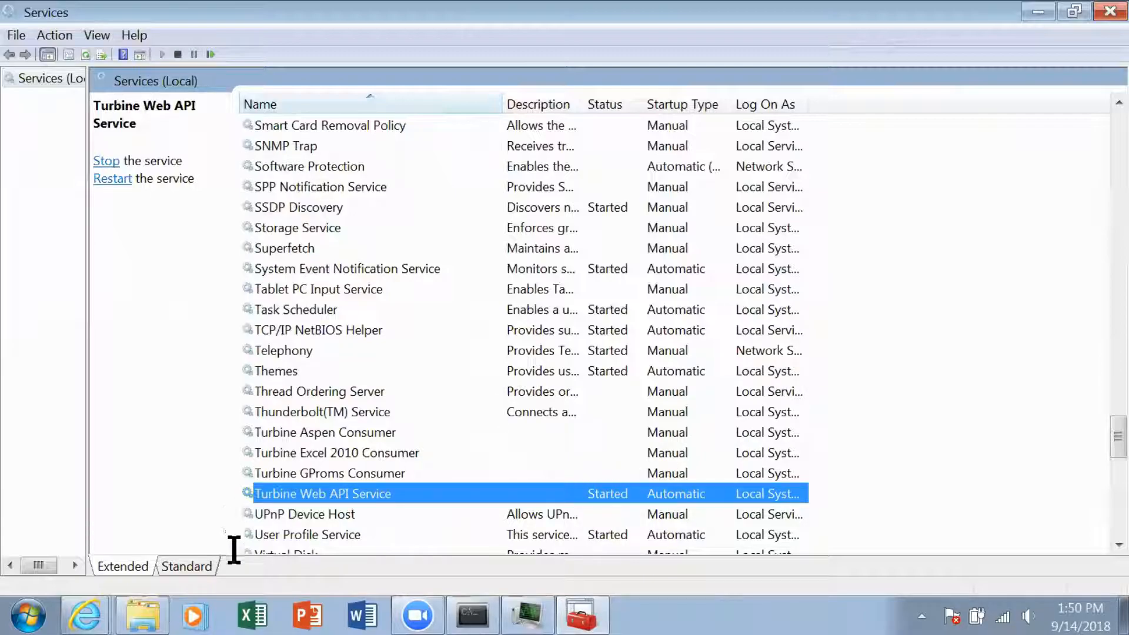
{"action": "left_click", "coordinate": [85, 615]}
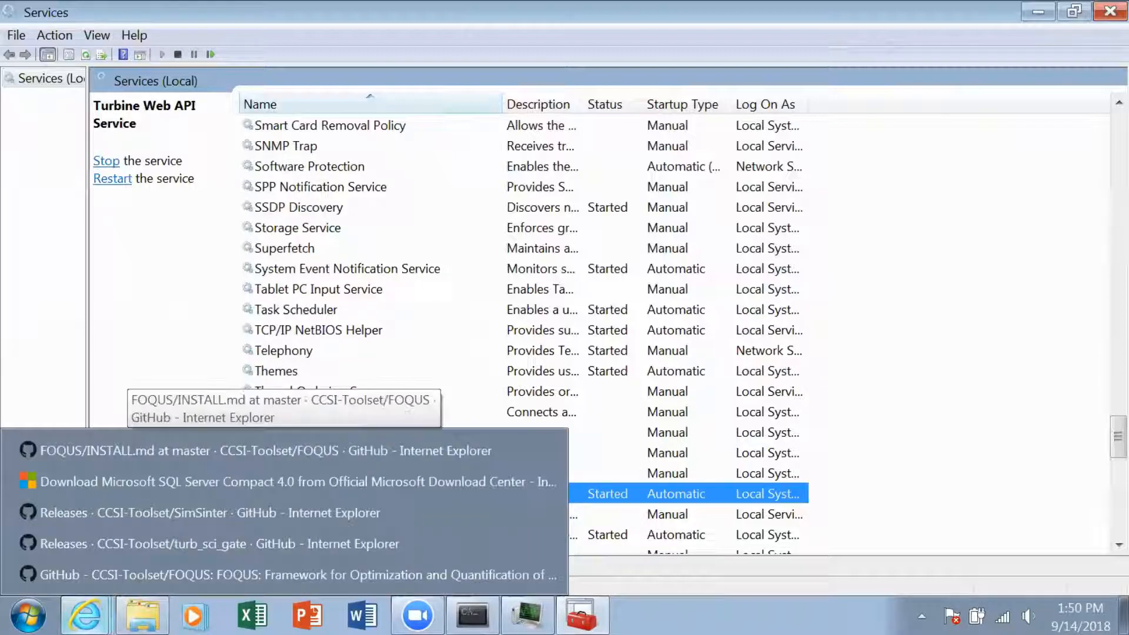
{"action": "left_click", "coordinate": [138, 451]}
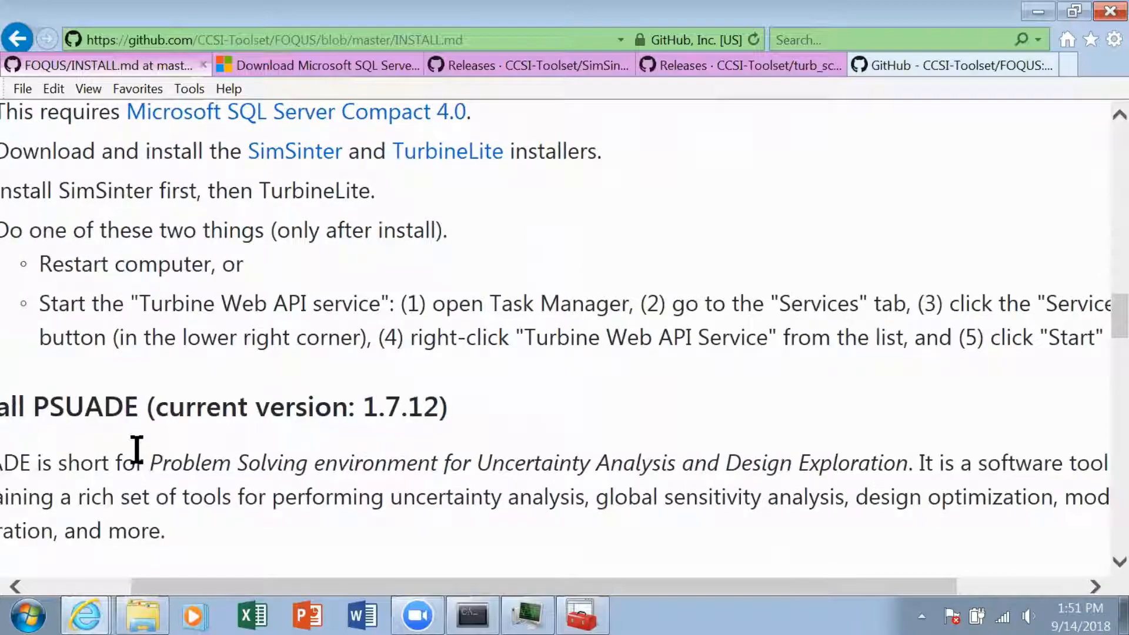